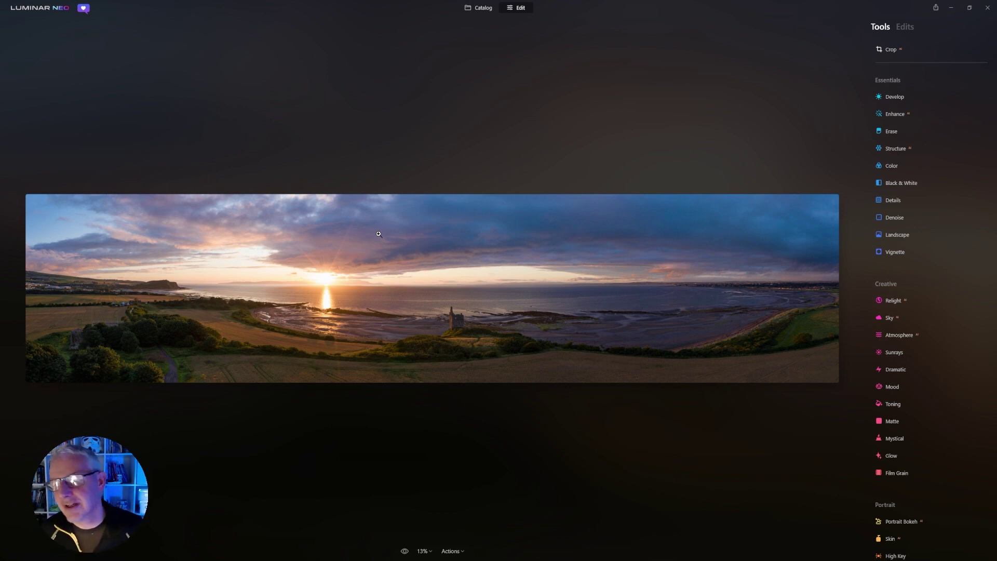
Apply Enhance with Accent at 6 and Sky Enhancer at 19, then collapse the panel
left_click(901, 119)
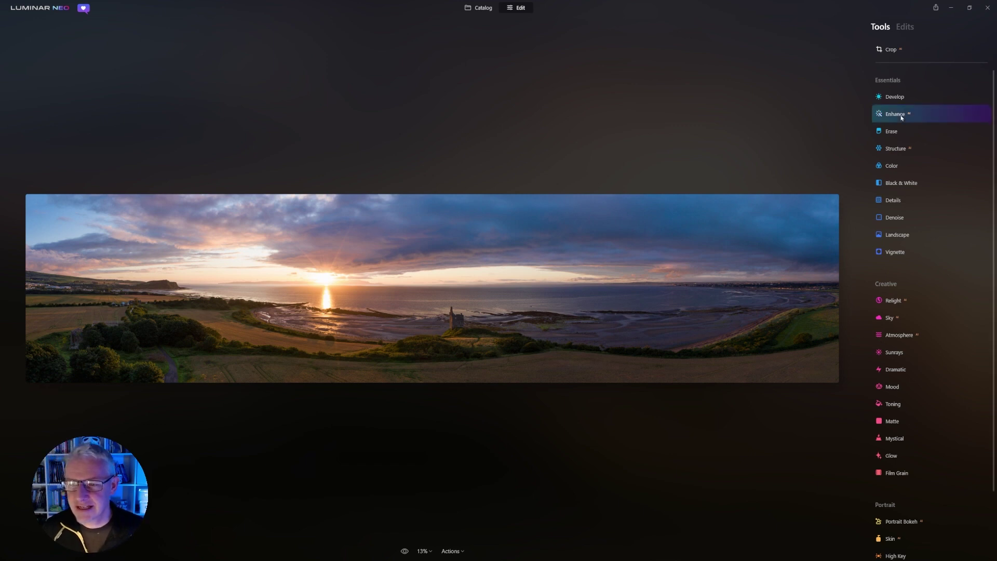
left_click_drag(886, 142, 893, 143)
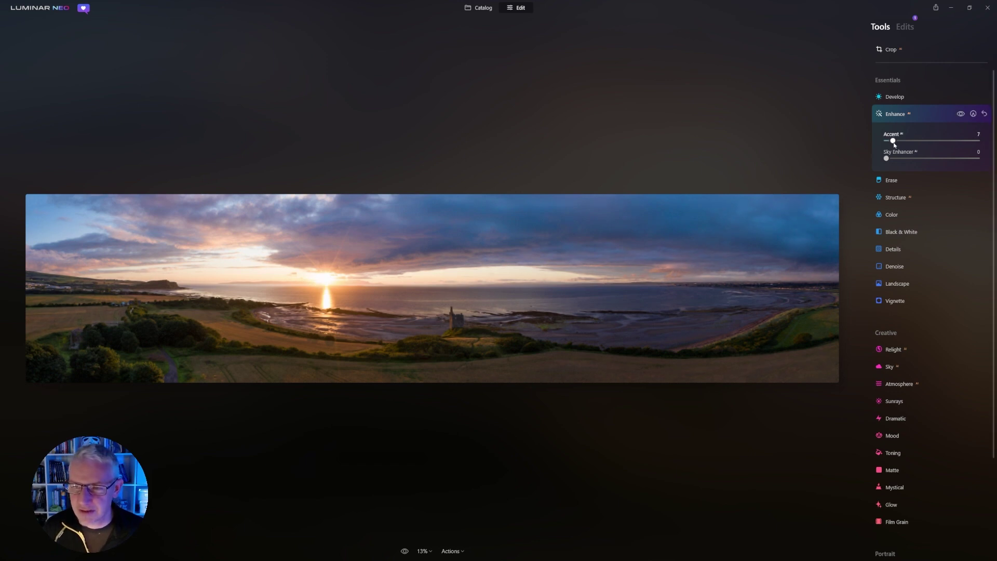
mouse_move(893, 142)
left_mouse_down()
mouse_move(938, 142)
mouse_move(877, 144)
mouse_move(893, 142)
left_mouse_up()
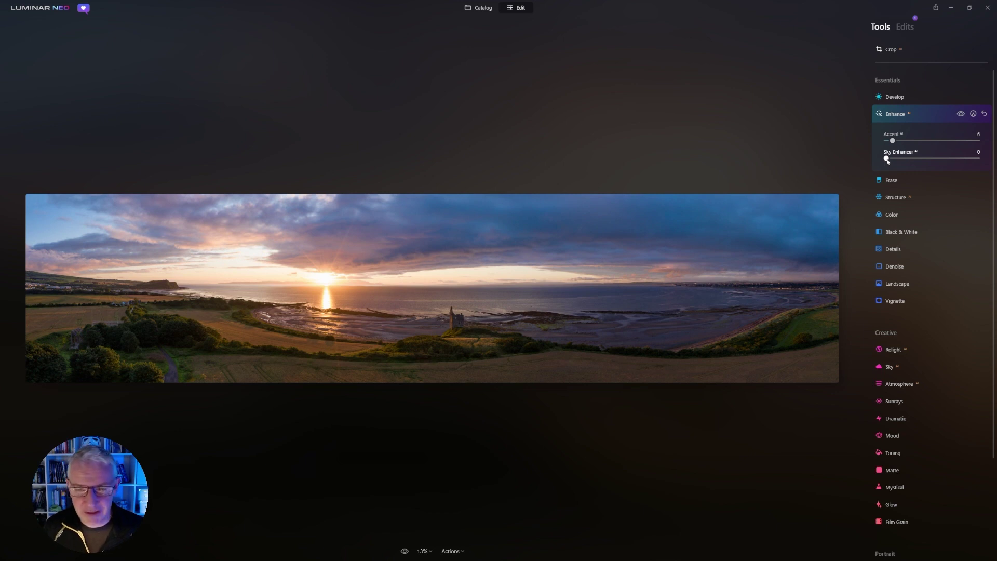
left_click_drag(887, 161, 905, 161)
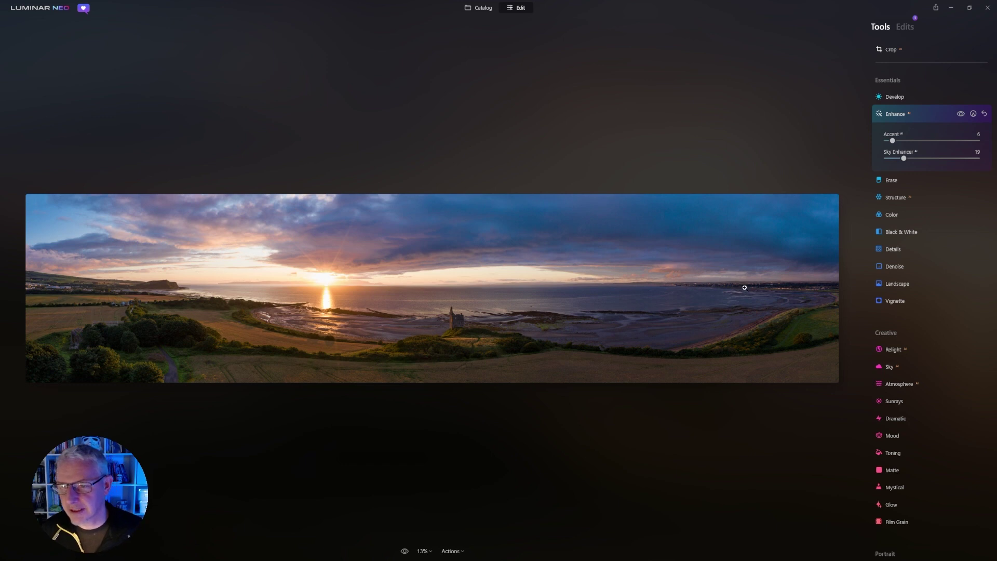
left_click(894, 115)
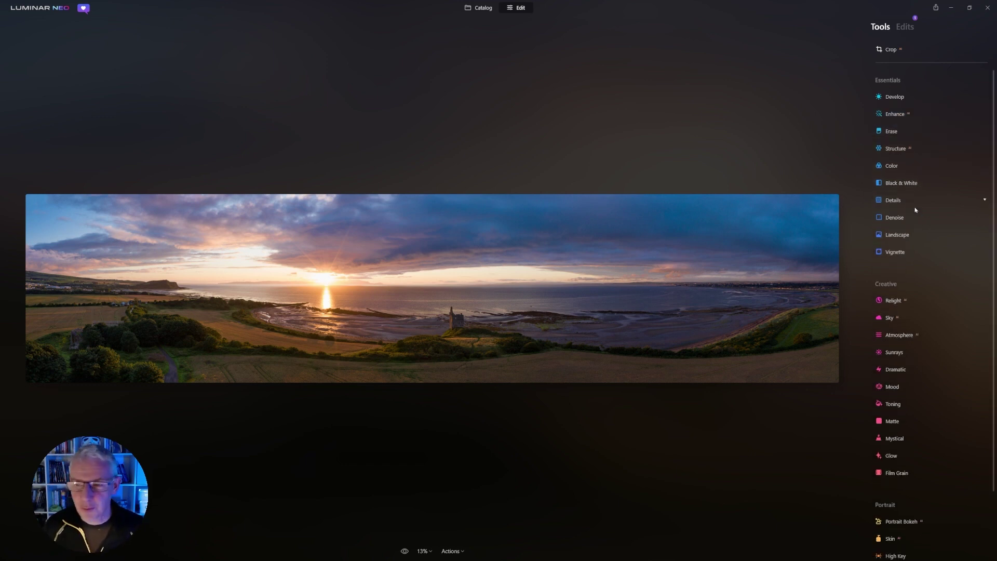
Set Structure Amount to 18, then bring up the Details adjustments
left_click(896, 149)
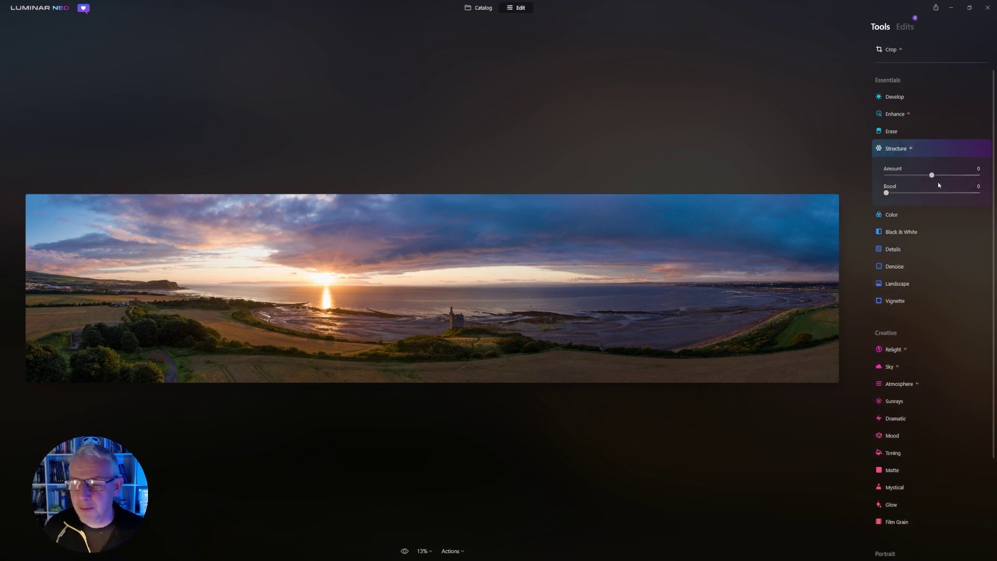
left_click_drag(934, 176, 942, 176)
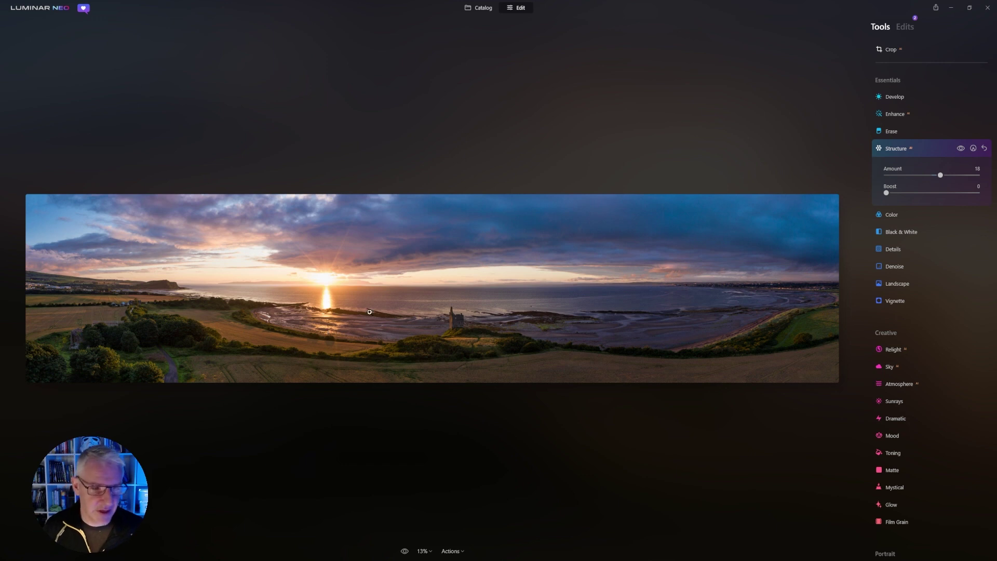
left_click(904, 214)
left_click(897, 282)
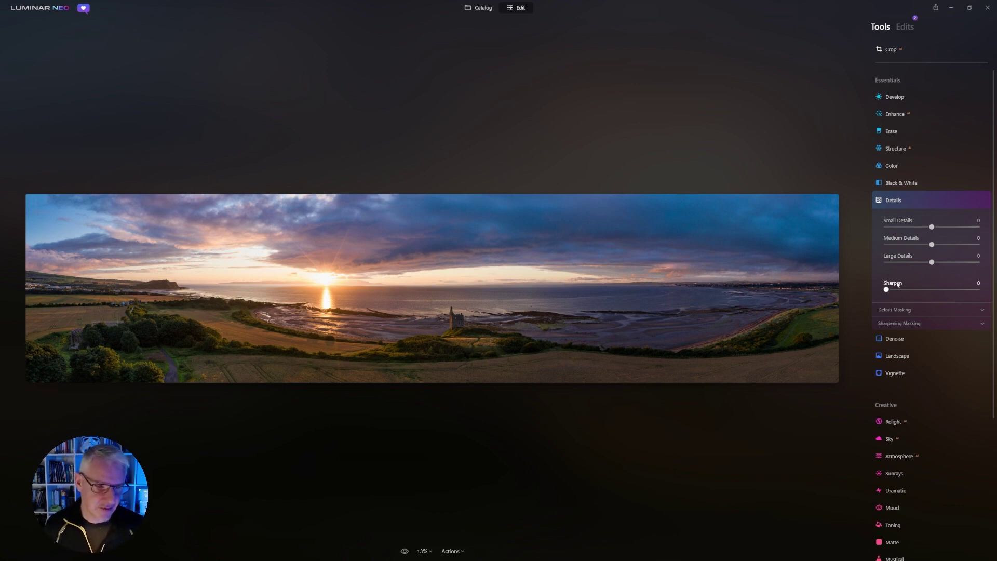
Raise Small Details modestly, checking the trees and castle at 100% before fitting the view
left_click(152, 336)
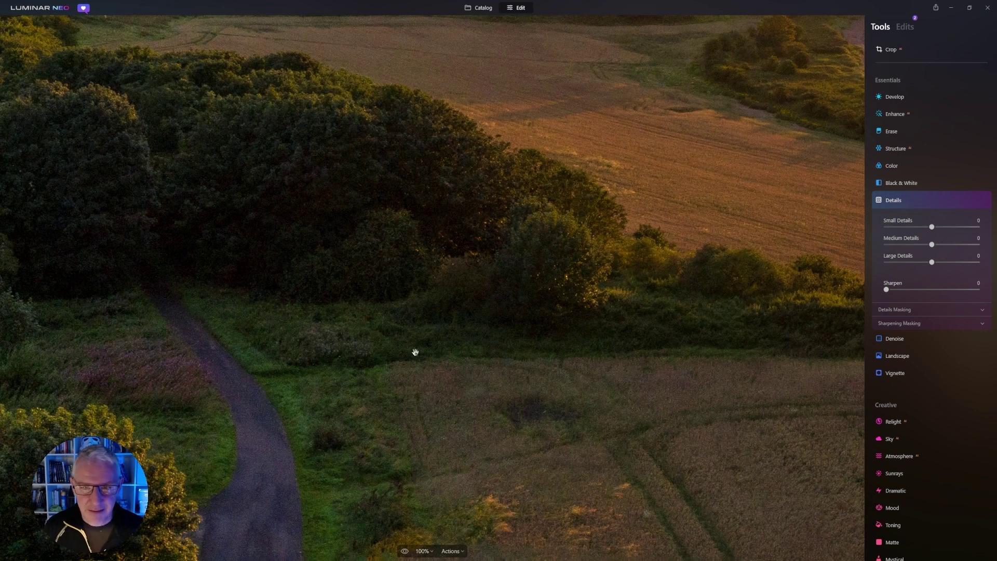
left_click(452, 296)
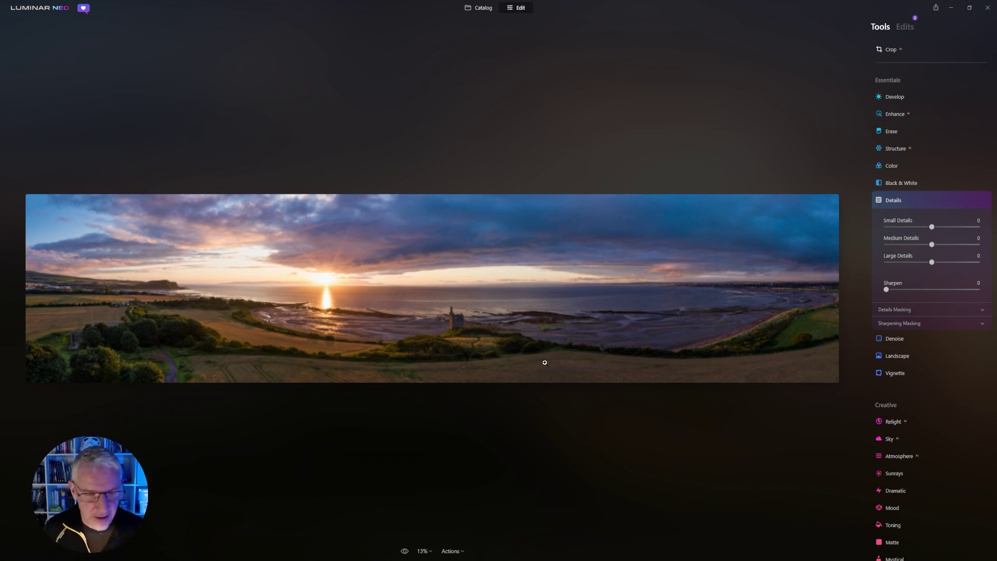
left_click_drag(932, 228, 934, 229)
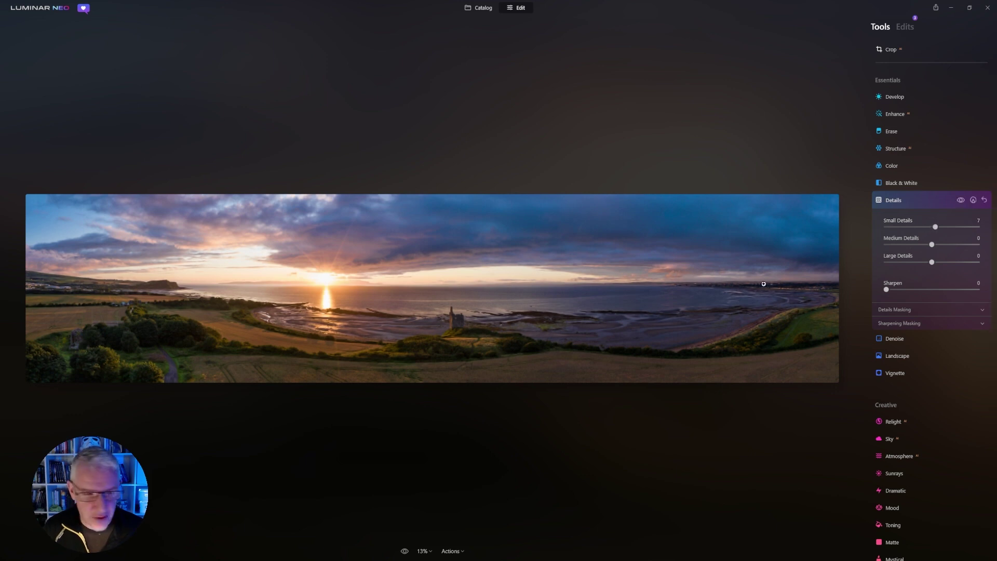
left_click(465, 332)
left_click_drag(468, 238, 452, 331)
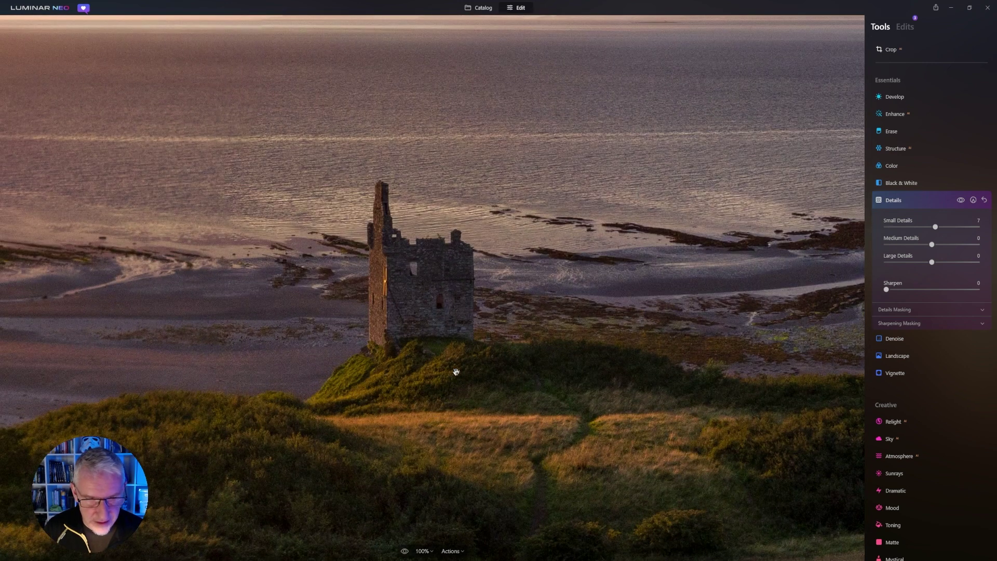
left_click_drag(935, 227, 944, 227)
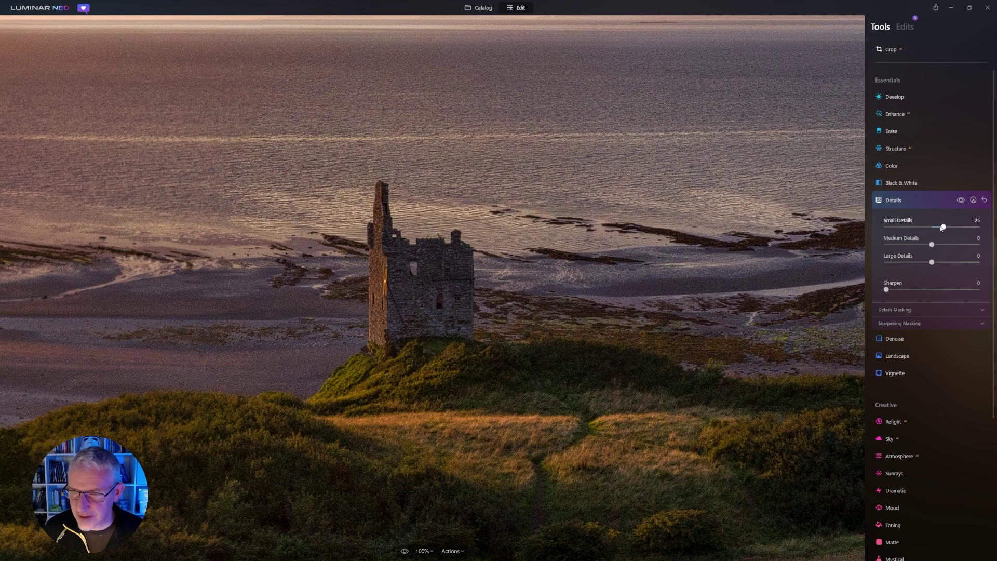
left_click_drag(943, 227, 938, 227)
key("ctrl+0")
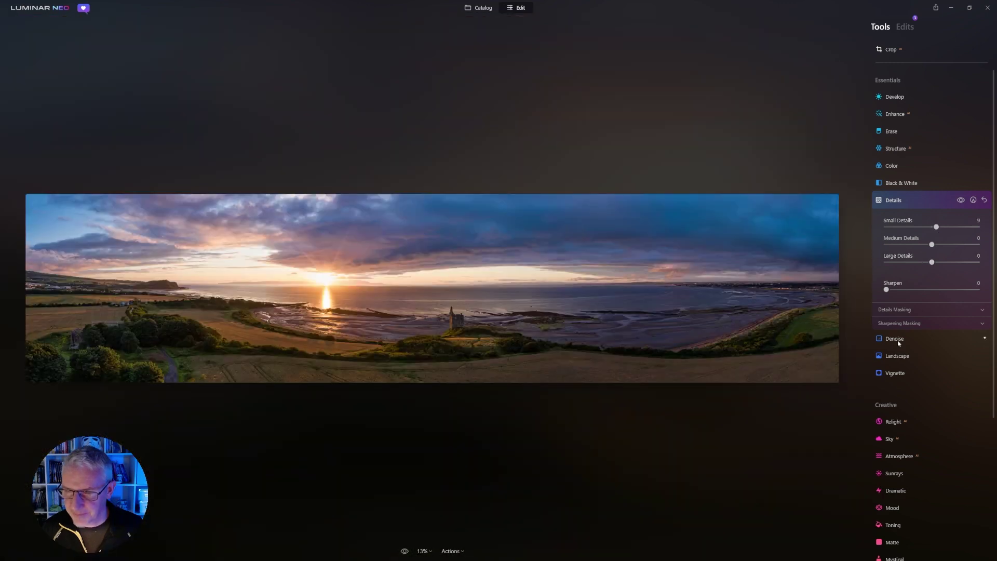
Apply Denoise with Color Denoise 4 and Luminosity Denoise 14, inspecting the trees at 100%
left_click(894, 338)
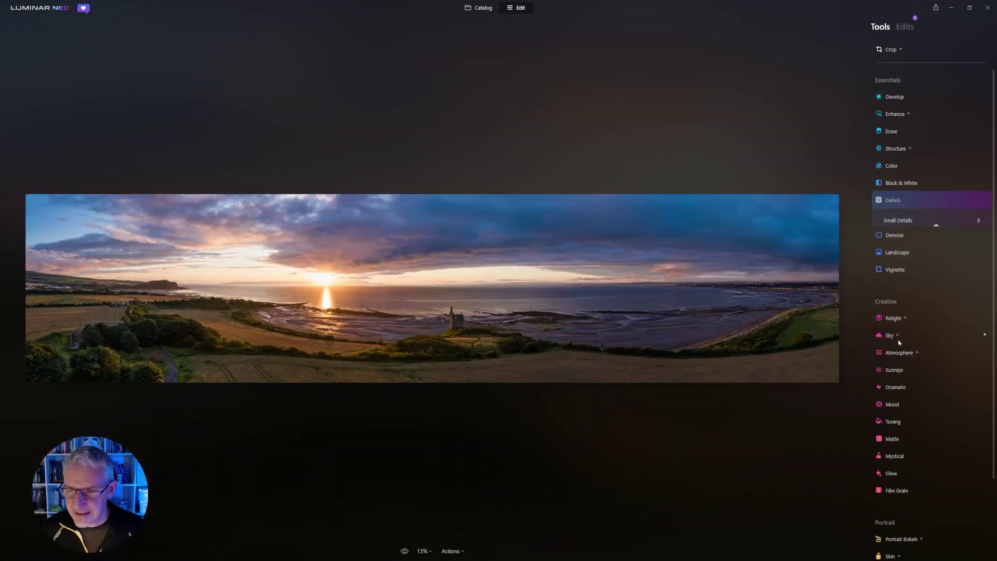
left_click(168, 366)
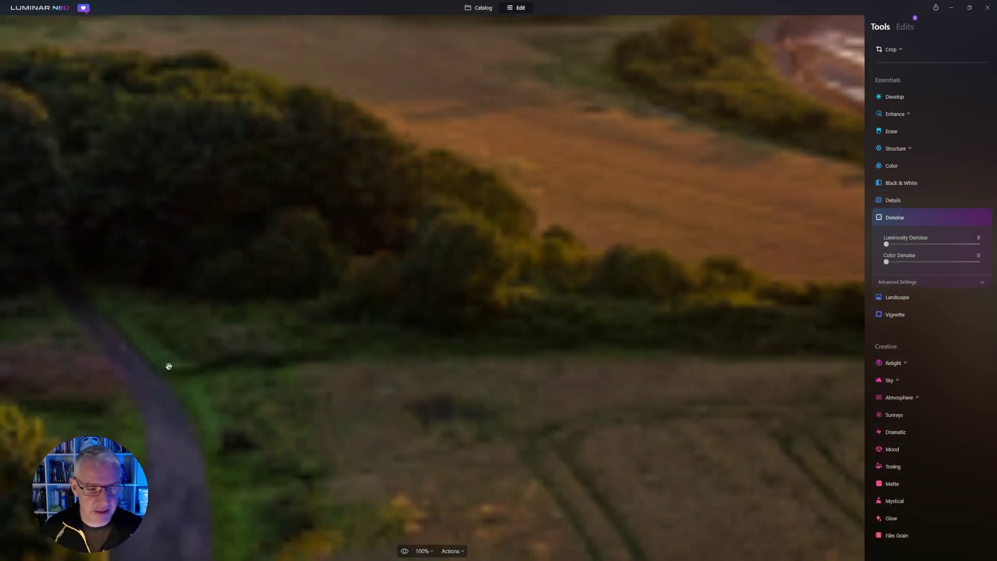
left_click_drag(313, 376, 577, 382)
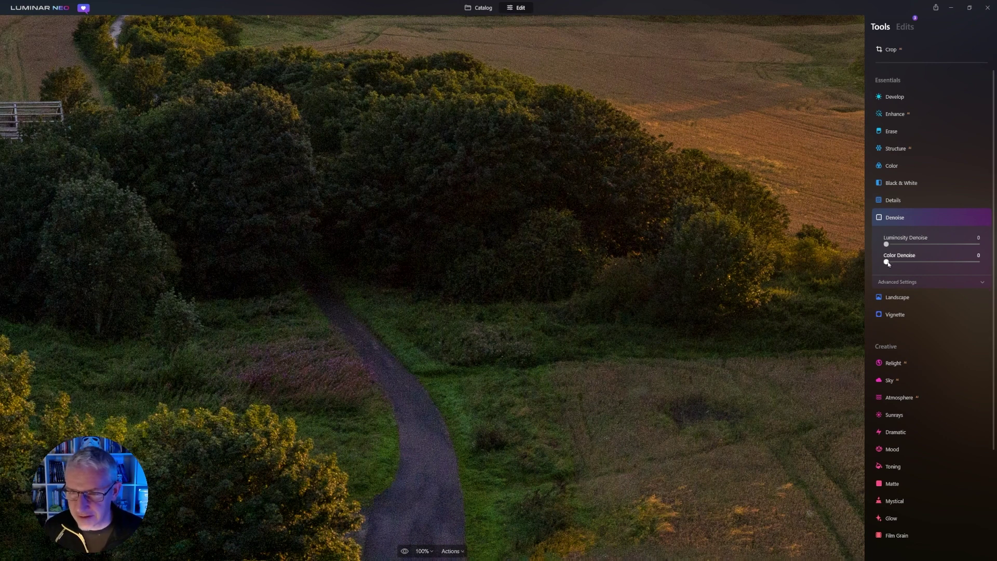
left_click_drag(888, 263, 892, 263)
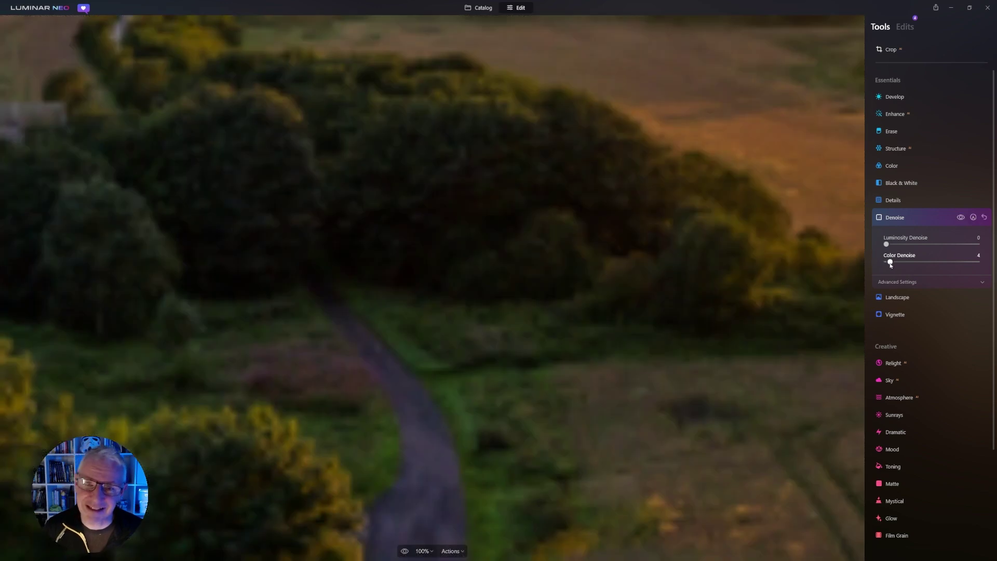
left_click(961, 218)
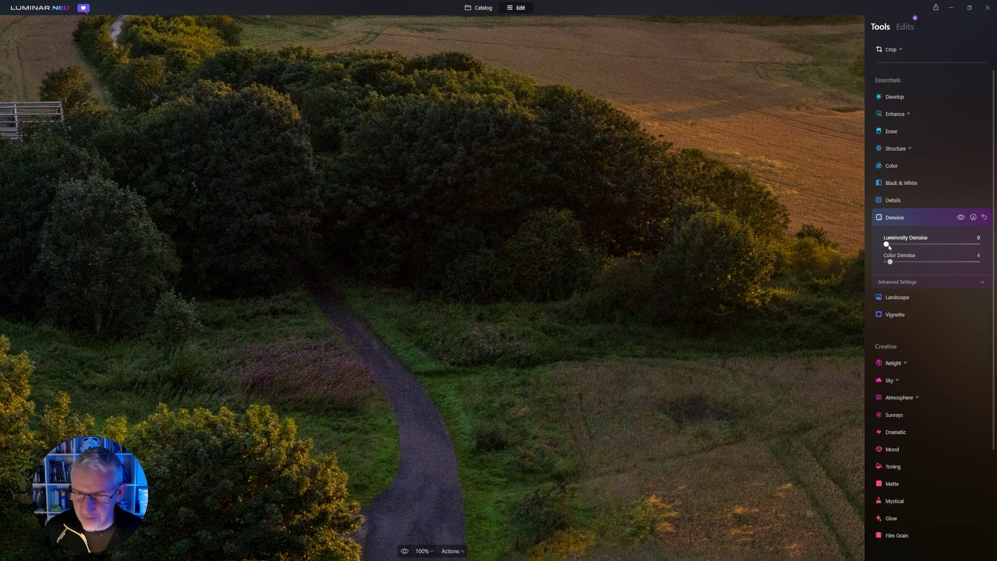
left_click_drag(888, 246, 902, 248)
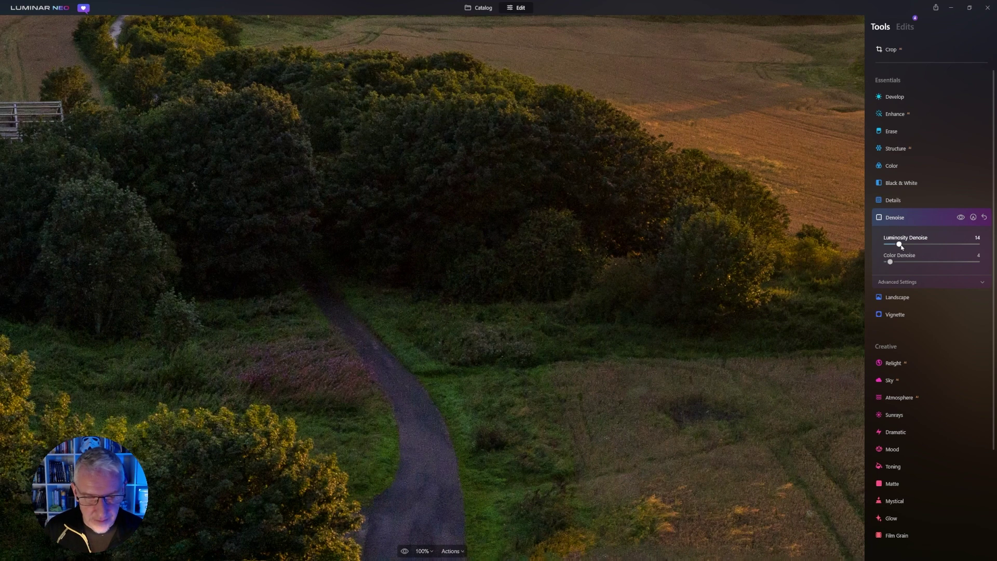
left_click(543, 289)
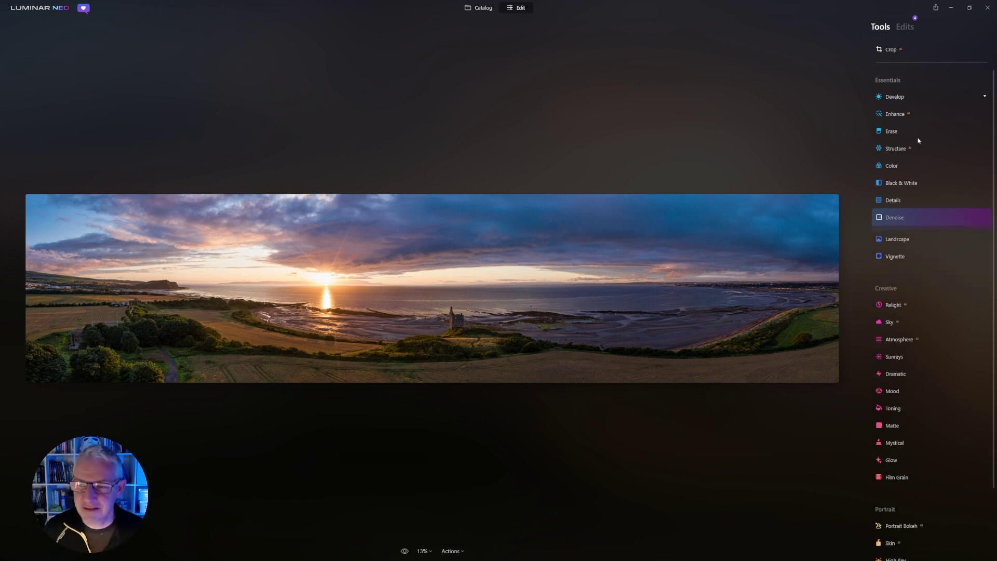
Set Develop Light to Smart Contrast 3, Highlights -6 and Shadows 7, then collapse Develop
left_click(898, 98)
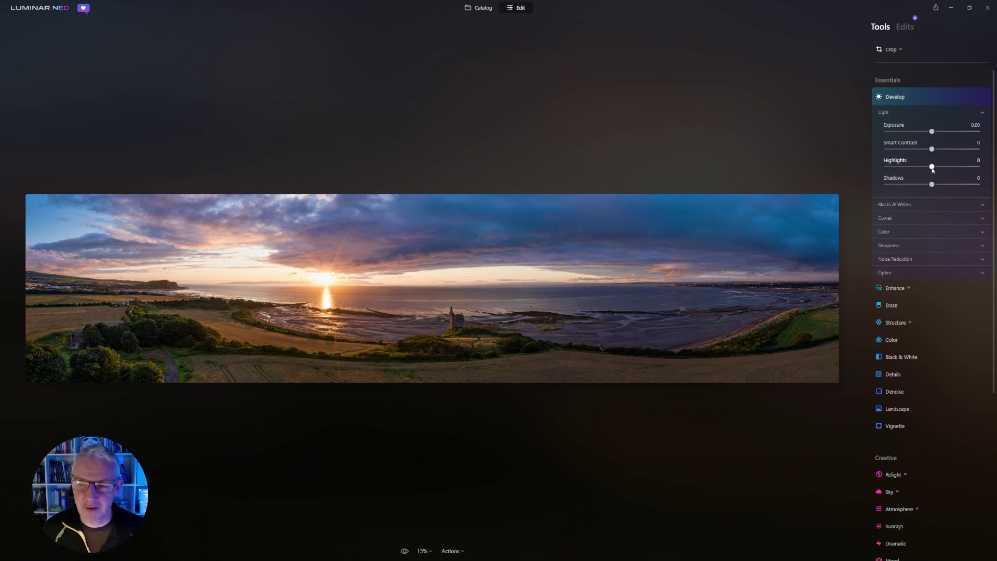
left_click_drag(931, 167, 897, 170)
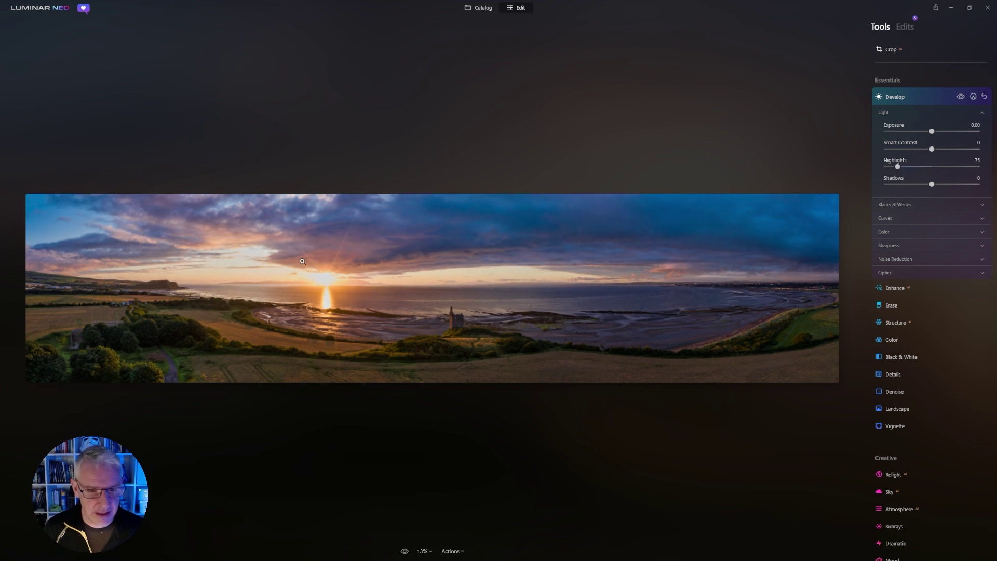
double_click(898, 167)
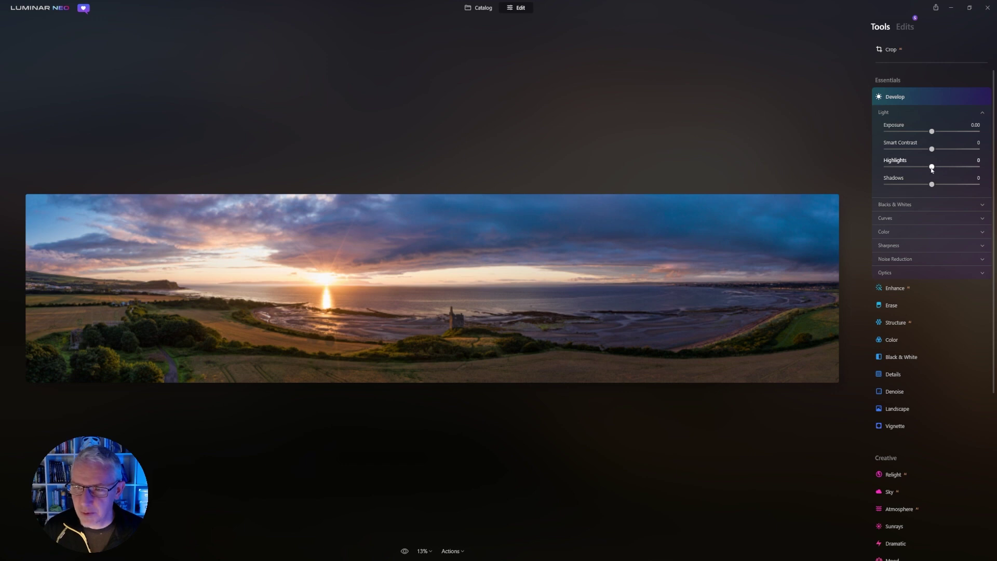
left_click_drag(933, 170, 929, 169)
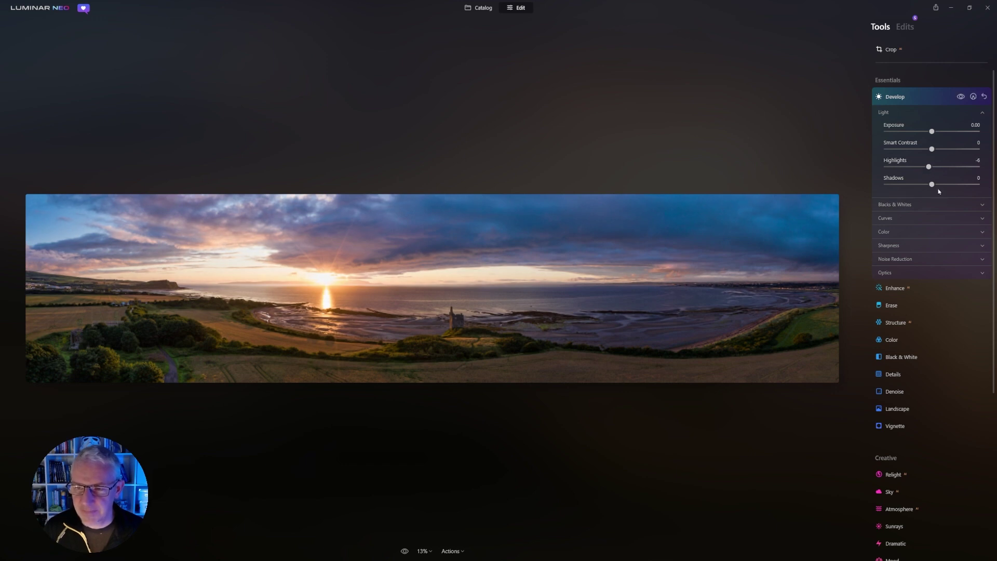
left_click_drag(933, 187, 937, 188)
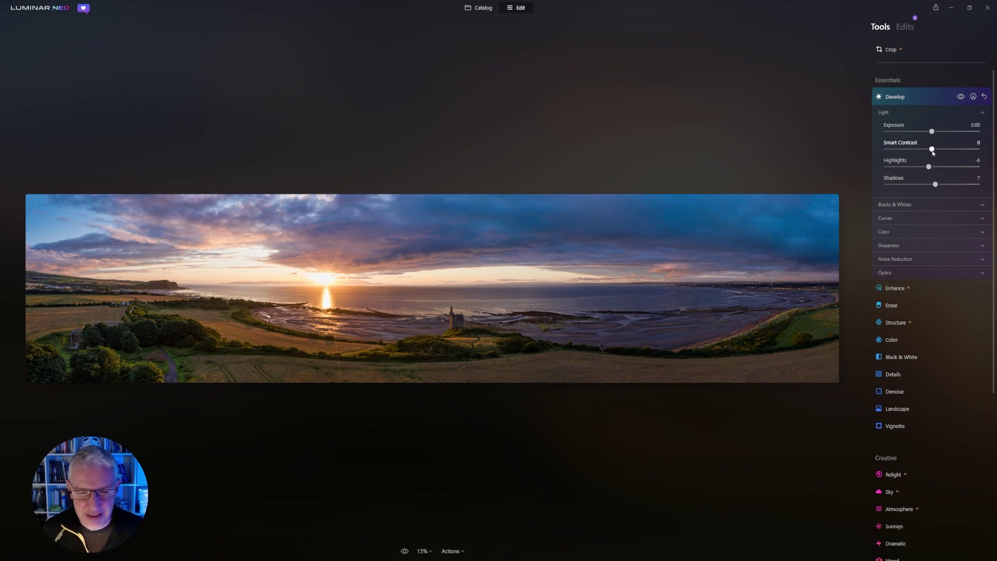
left_click_drag(933, 152, 935, 152)
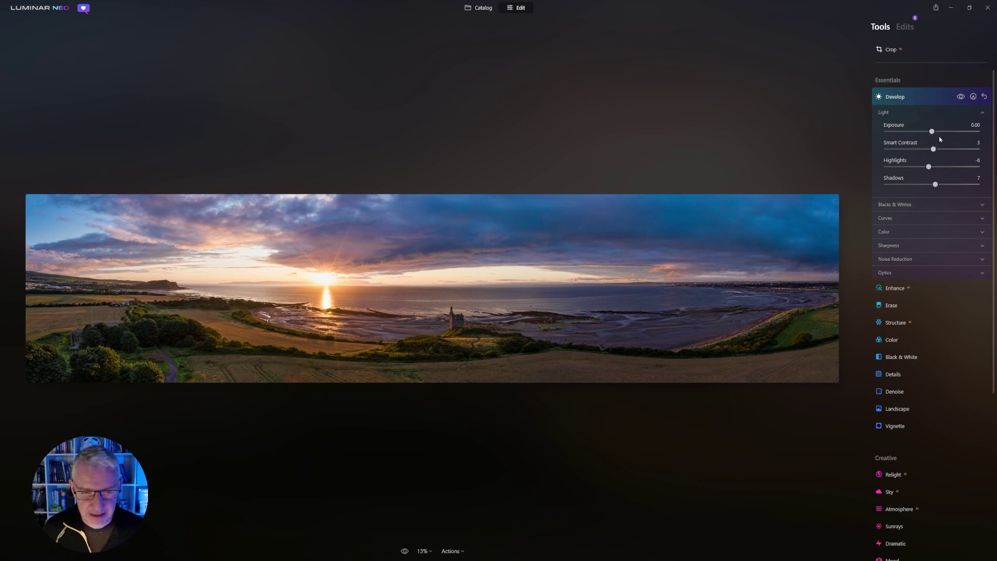
left_click(879, 29)
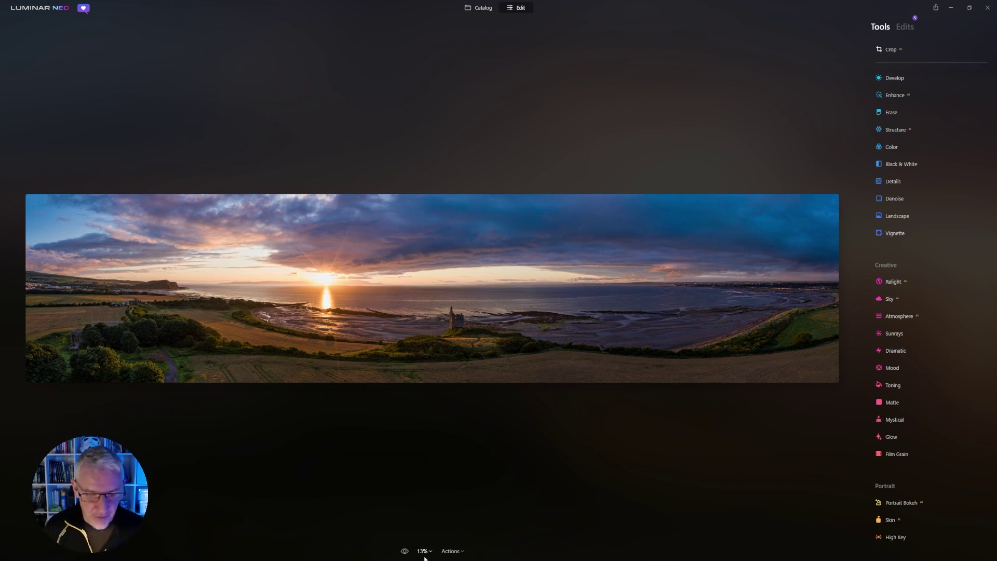
Flip between the original and edited panorama several times to compare
left_click(406, 552)
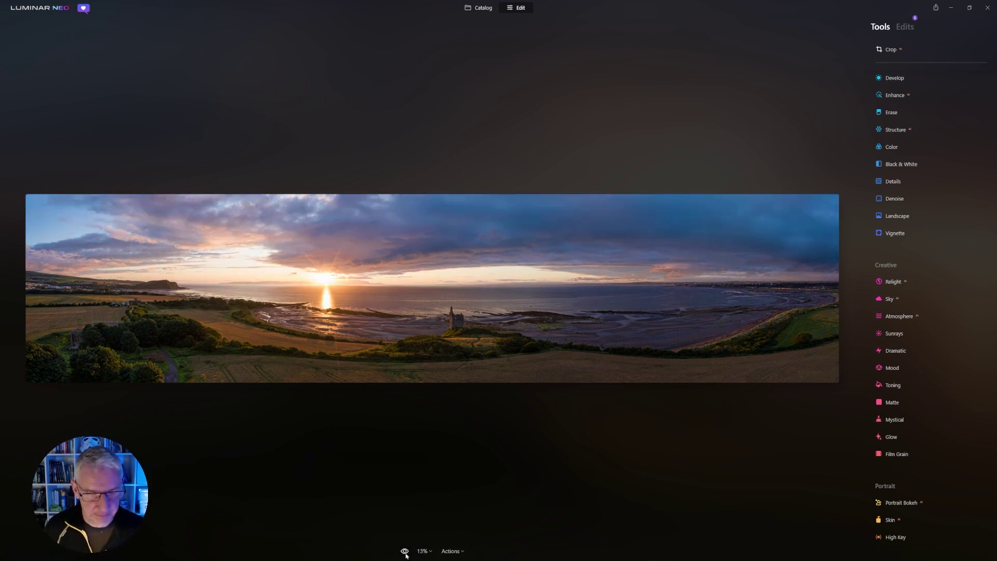
left_click(406, 552)
left_click(406, 552)
left_click(405, 552)
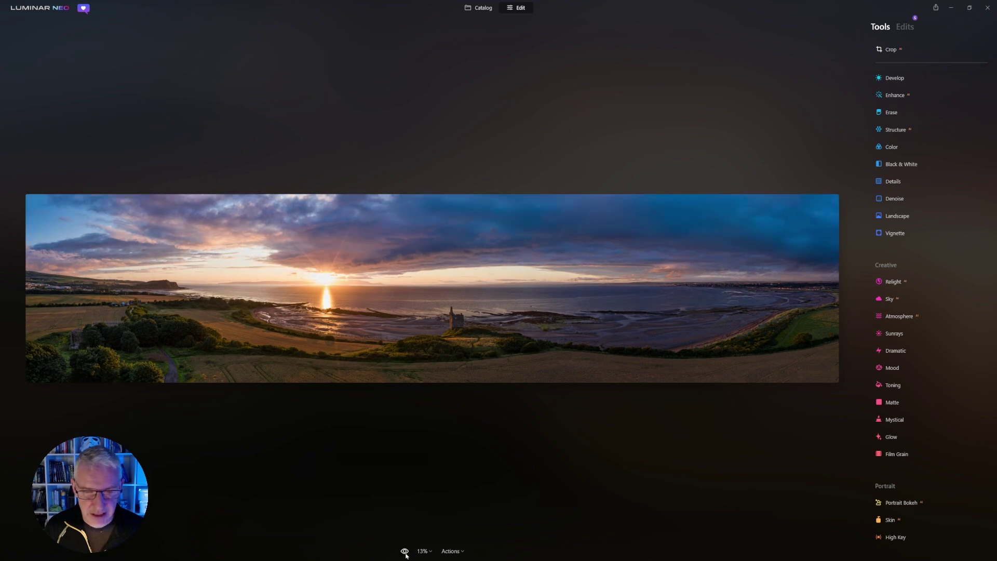
left_click(406, 553)
left_click(406, 553)
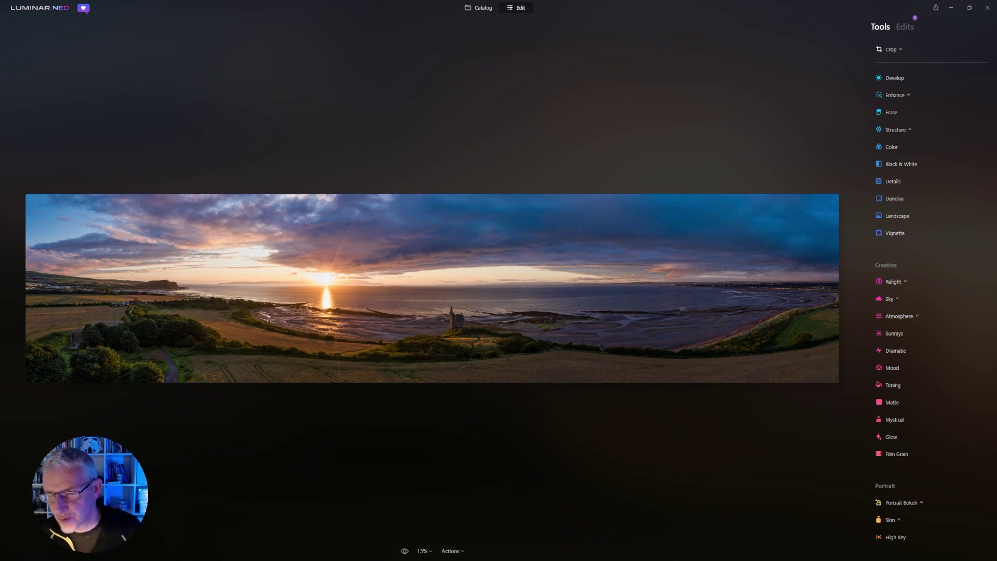
Warm the panorama with Landscape Golden Hour at 5 and close the Landscape panel
left_click(913, 220)
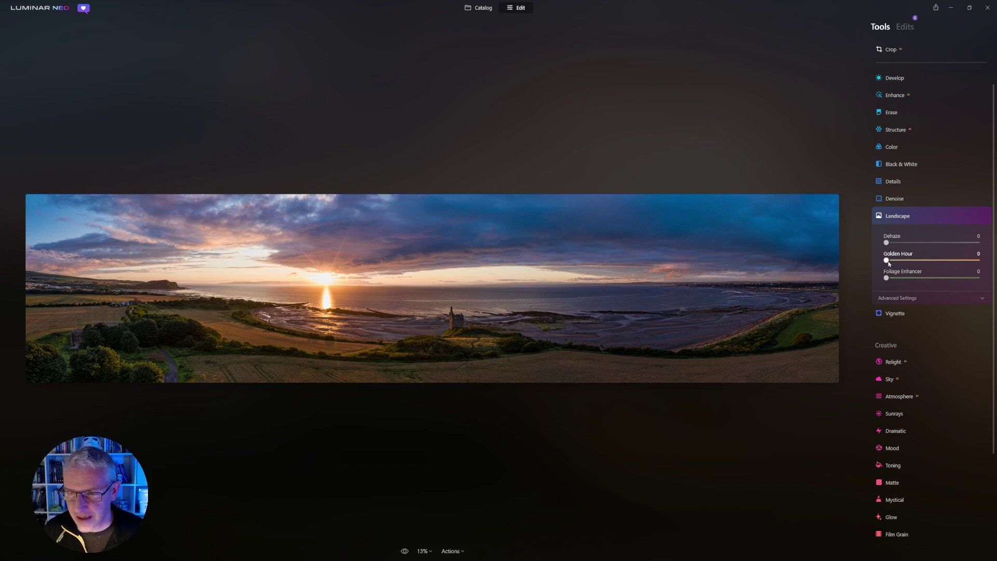
left_click_drag(889, 263, 899, 265)
left_click(914, 215)
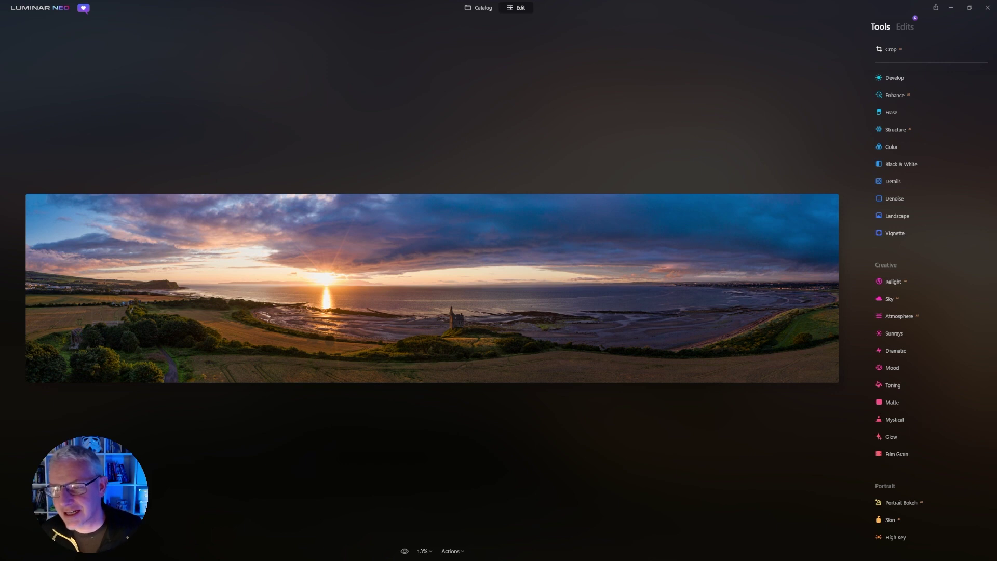
Lower the Blue saturation in Color's HSL Saturation mode
left_click(897, 148)
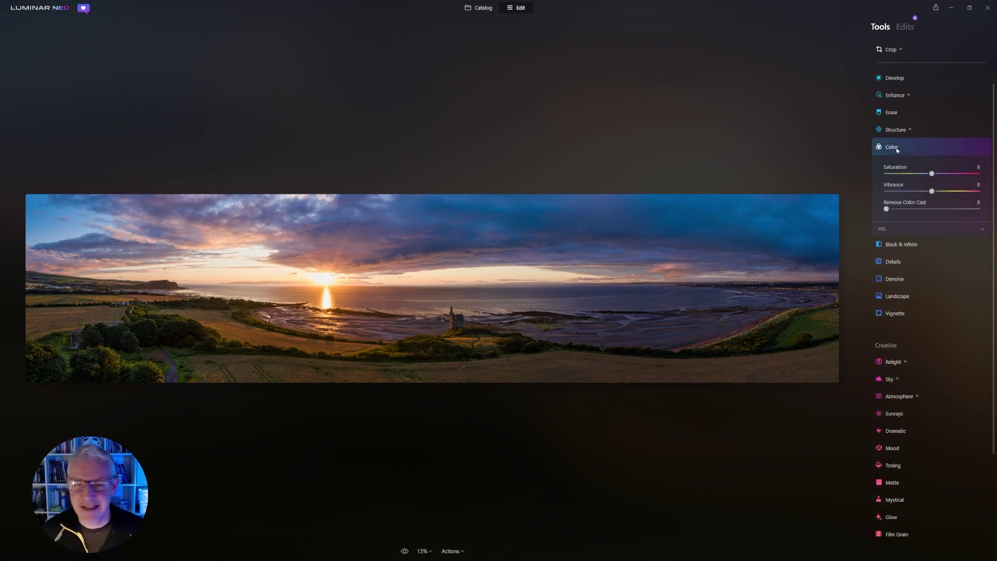
left_click(885, 231)
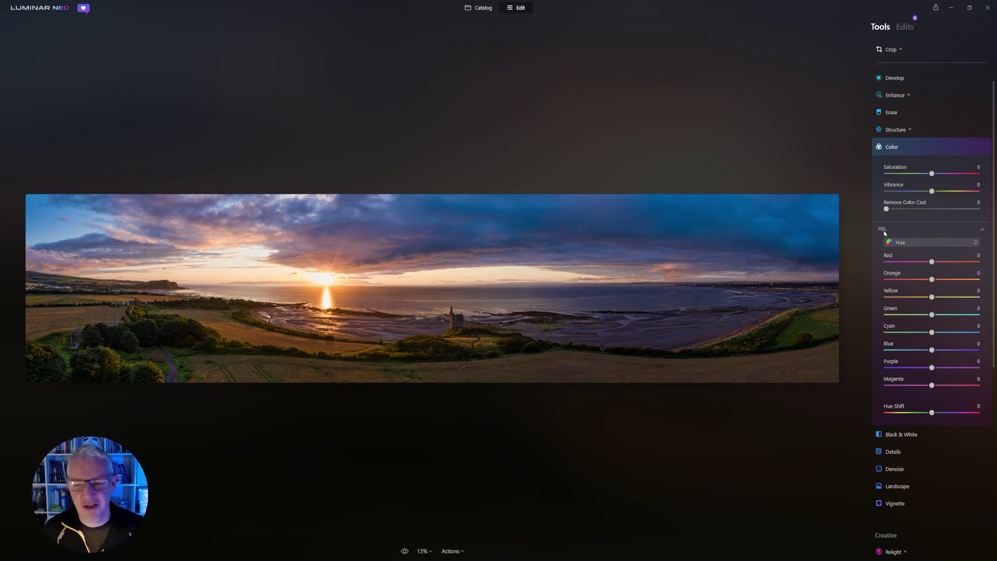
left_click(930, 242)
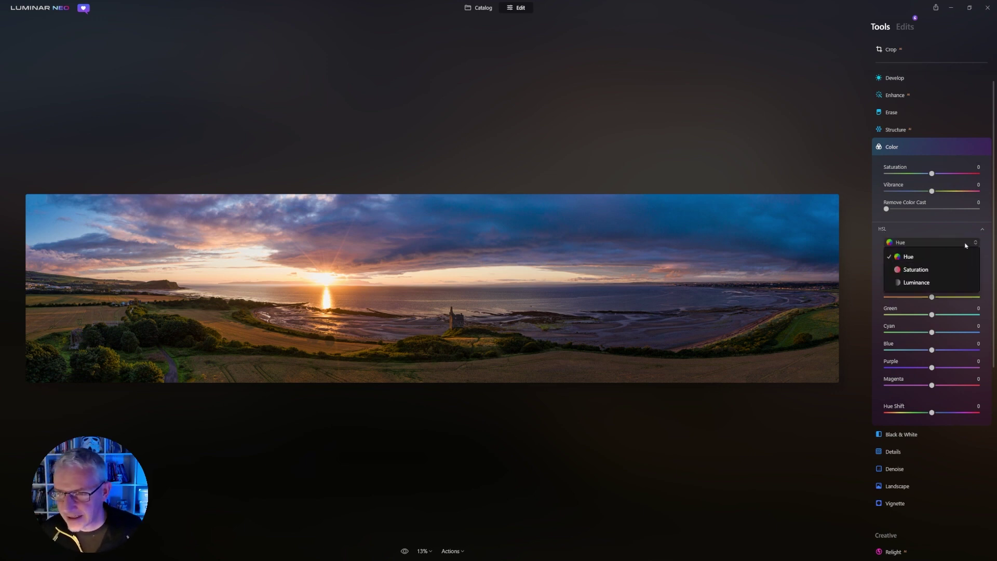
left_click(925, 272)
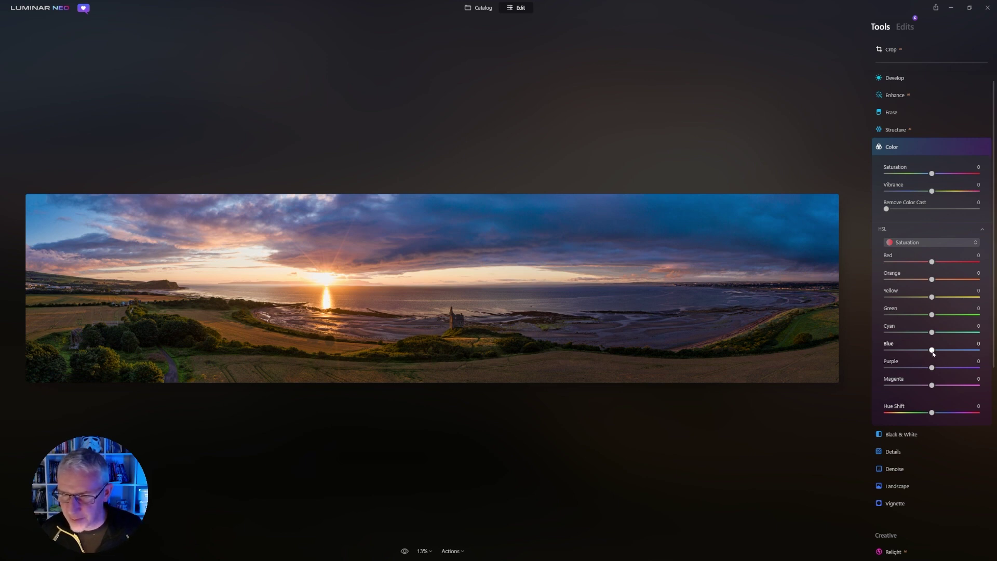
mouse_move(933, 354)
left_mouse_down()
mouse_move(887, 350)
mouse_move(925, 350)
left_mouse_up()
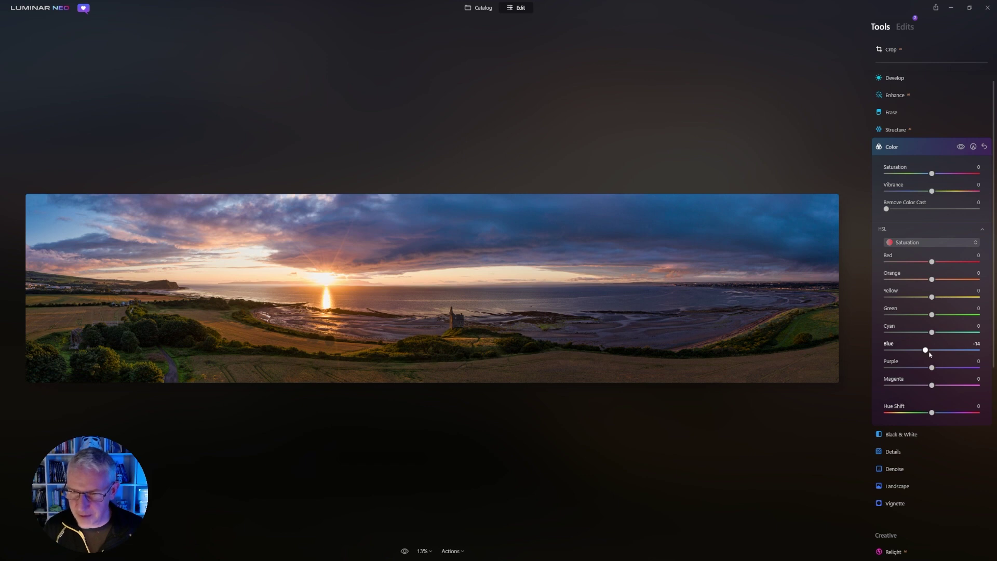
Toggle the Color adjustment off and on to compare the effect
left_click(962, 147)
left_click(962, 147)
left_click(961, 147)
left_click(961, 147)
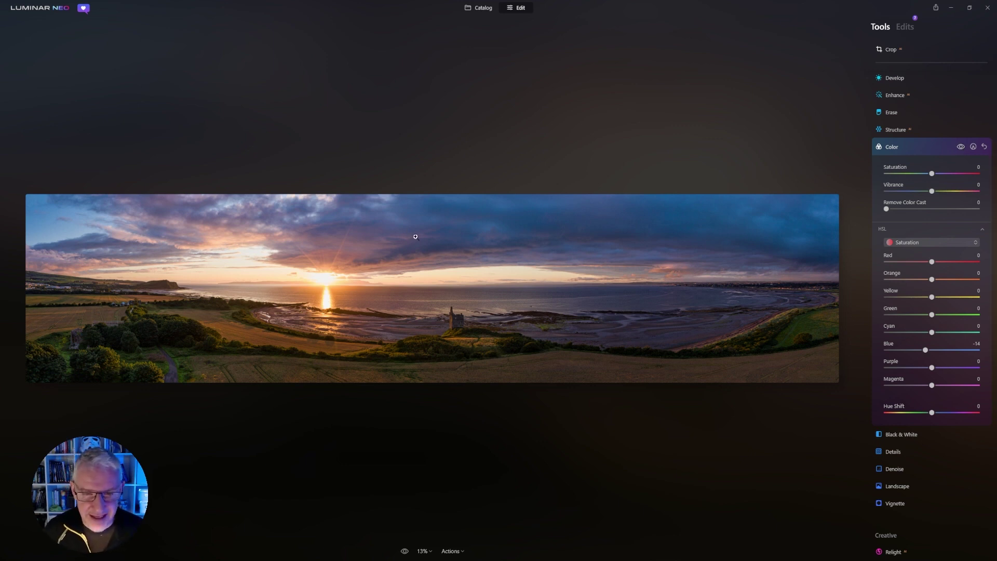
Paint a mask over the sky and settle HSL Blue saturation at -23, then collapse Color
left_click(973, 147)
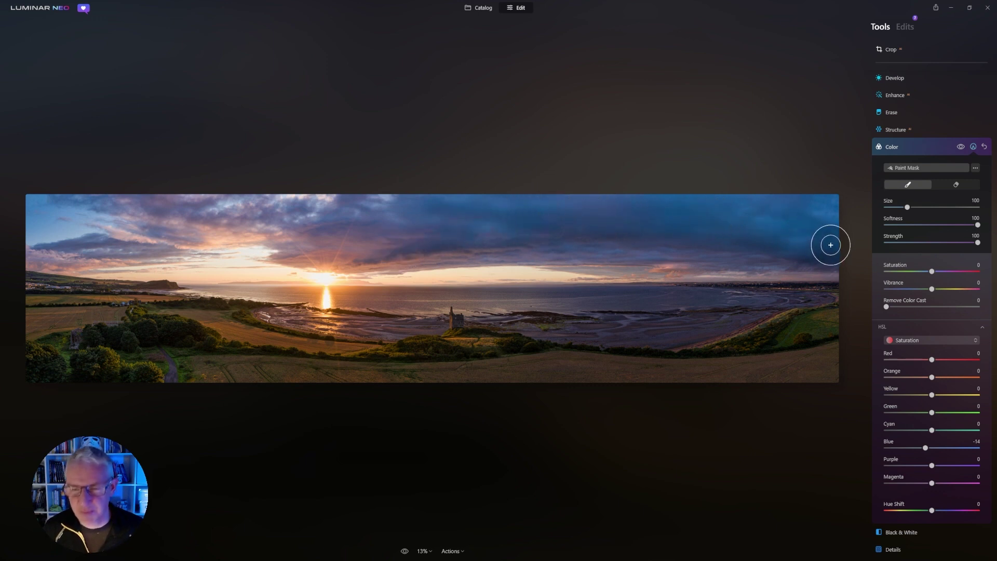
mouse_move(785, 232)
left_mouse_down()
mouse_move(566, 217)
mouse_move(415, 241)
mouse_move(495, 213)
mouse_move(397, 208)
mouse_move(850, 199)
mouse_move(840, 236)
mouse_move(702, 207)
mouse_move(628, 208)
mouse_move(832, 233)
mouse_move(837, 203)
mouse_move(826, 194)
mouse_move(829, 225)
mouse_move(808, 230)
mouse_move(721, 207)
mouse_move(616, 216)
left_mouse_up()
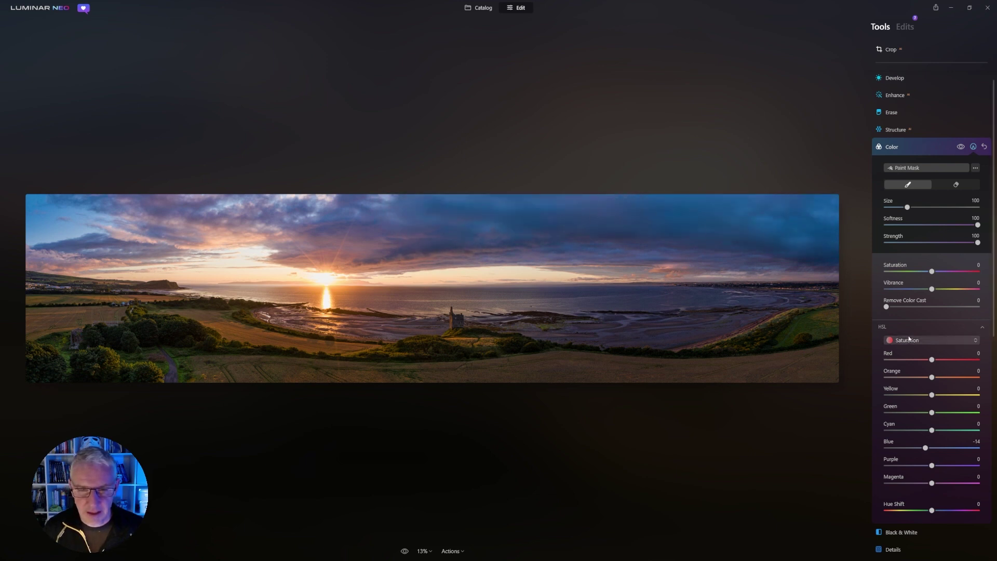
mouse_move(483, 247)
left_mouse_down()
mouse_move(393, 206)
mouse_move(319, 217)
mouse_move(384, 210)
left_mouse_up()
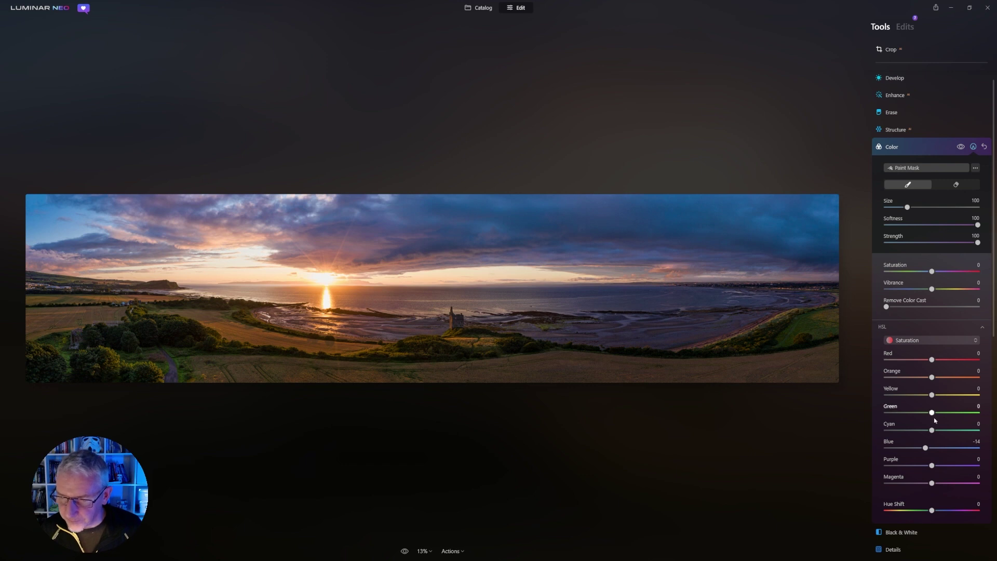
left_click_drag(927, 450, 908, 449)
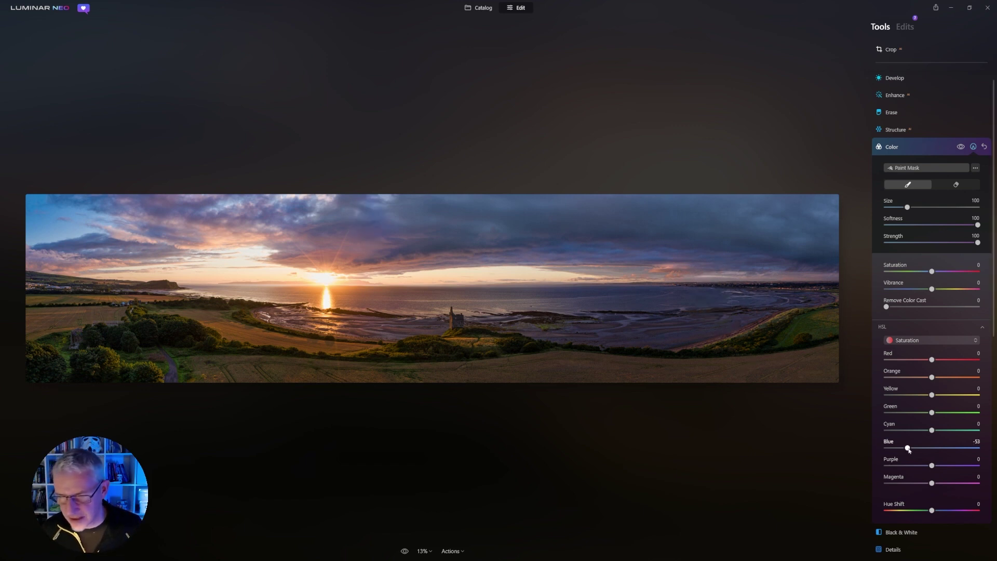
left_click_drag(909, 449, 923, 451)
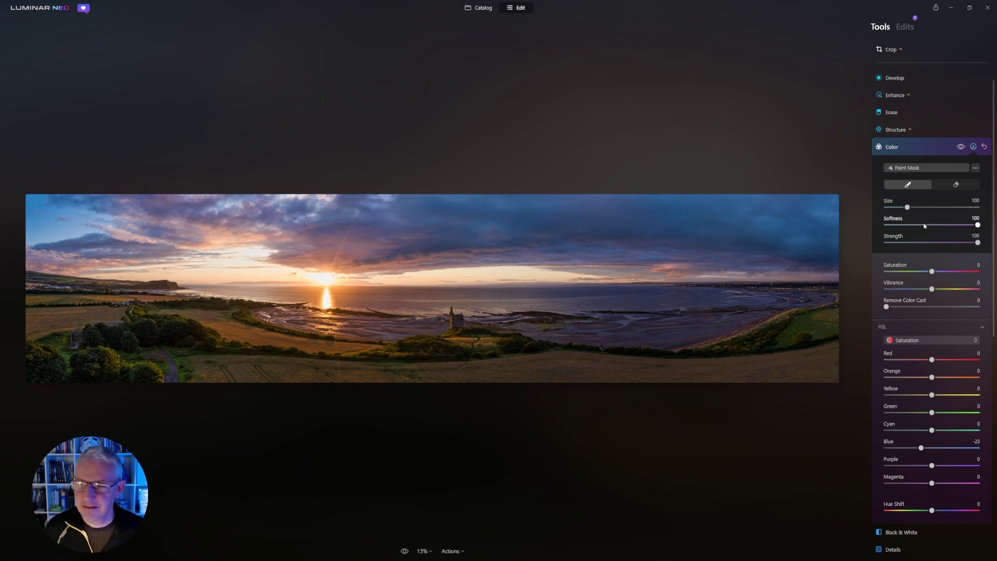
left_click(899, 151)
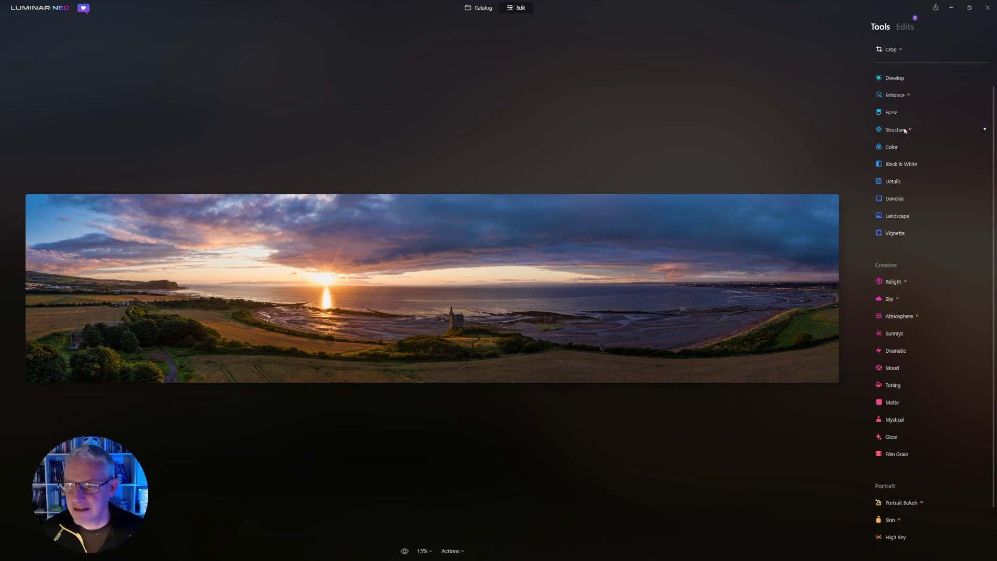
Set Structure Amount to 10 and paint its mask across the right shoreline and fields
left_click(902, 134)
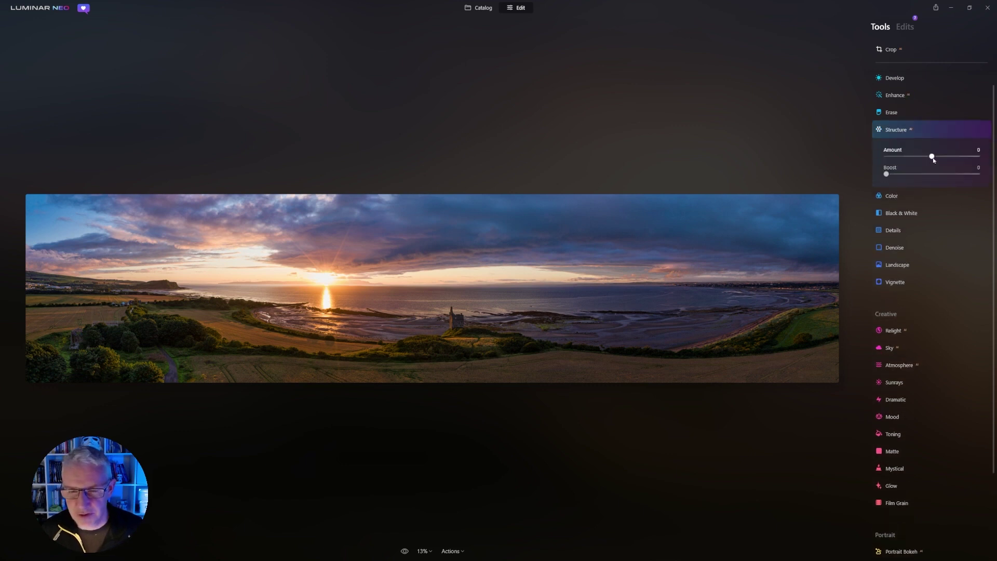
left_click_drag(933, 160, 939, 160)
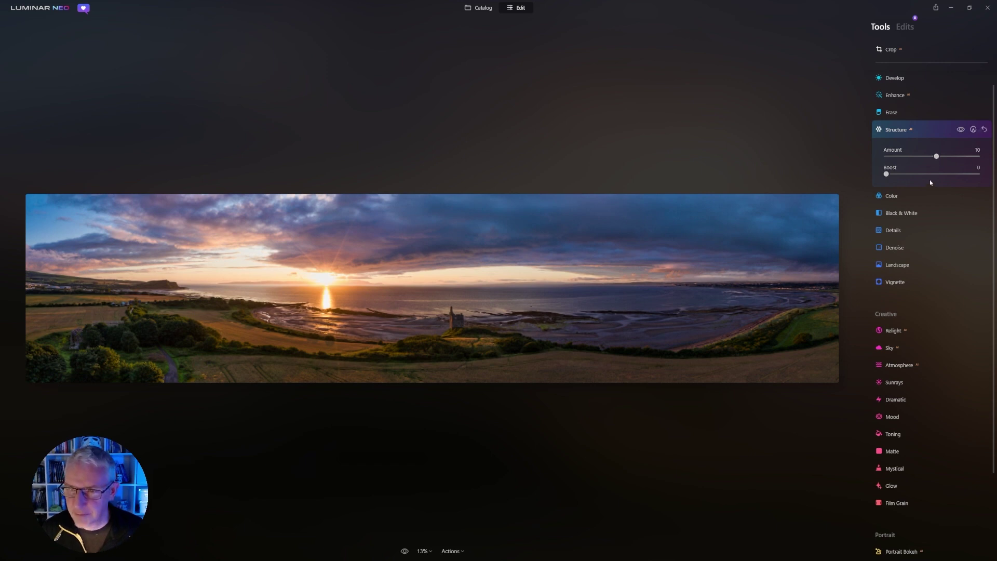
left_click(973, 129)
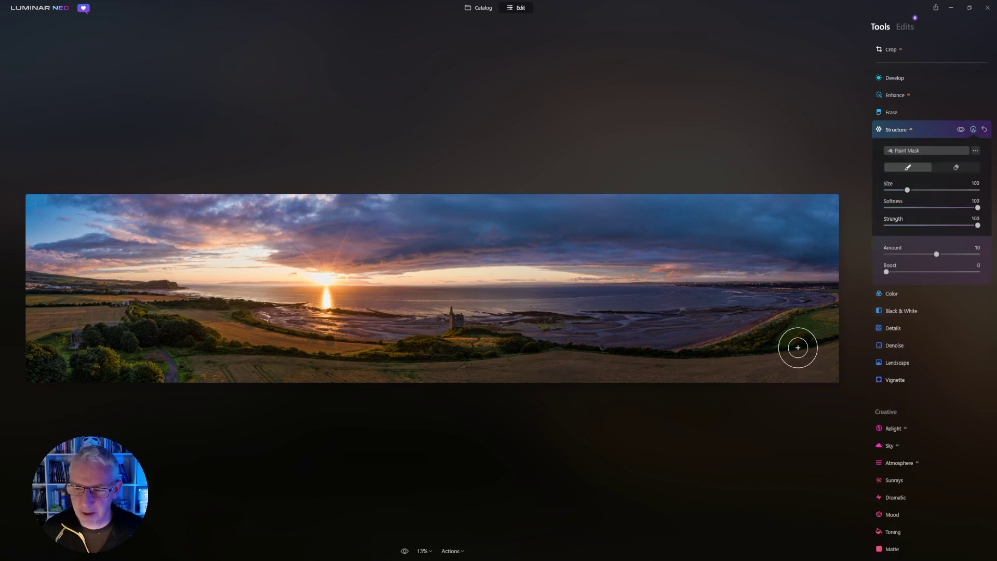
mouse_move(838, 315)
left_mouse_down()
mouse_move(717, 357)
mouse_move(795, 336)
mouse_move(714, 375)
mouse_move(841, 367)
mouse_move(545, 370)
mouse_move(440, 346)
mouse_move(416, 353)
mouse_move(487, 354)
mouse_move(334, 365)
mouse_move(228, 348)
mouse_move(353, 357)
mouse_move(290, 352)
mouse_move(200, 320)
mouse_move(66, 301)
mouse_move(34, 306)
mouse_move(181, 325)
mouse_move(4, 351)
mouse_move(226, 359)
mouse_move(5, 370)
mouse_move(138, 336)
mouse_move(110, 314)
mouse_move(44, 299)
mouse_move(160, 300)
left_mouse_up()
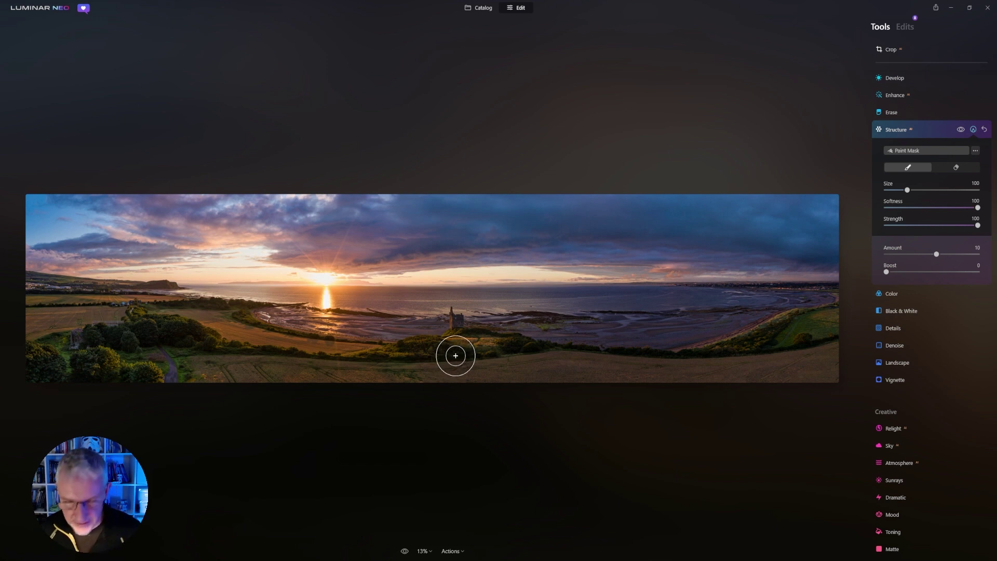
Paint the castle into the Structure mask with a smaller brush, then collapse Structure
key("bracketleft")
key("bracketleft")
key("bracketleft")
key("bracketleft")
key("bracketleft")
key("bracketleft")
key("bracketleft")
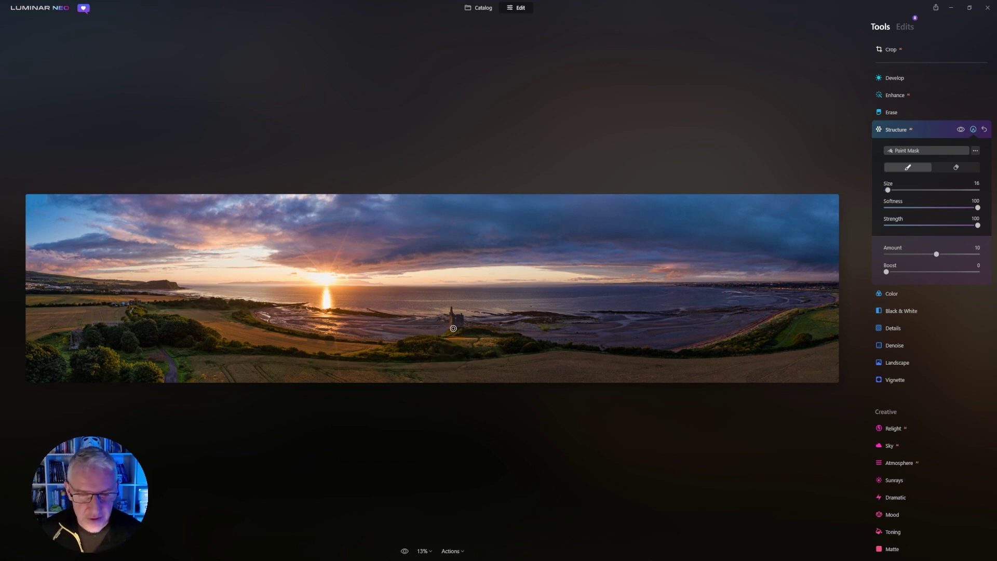
left_click(453, 325)
mouse_move(453, 325)
left_mouse_down()
mouse_move(461, 321)
mouse_move(452, 315)
left_mouse_up()
key("bracketright")
key("bracketright")
key("bracketright")
key("bracketright")
key("bracketright")
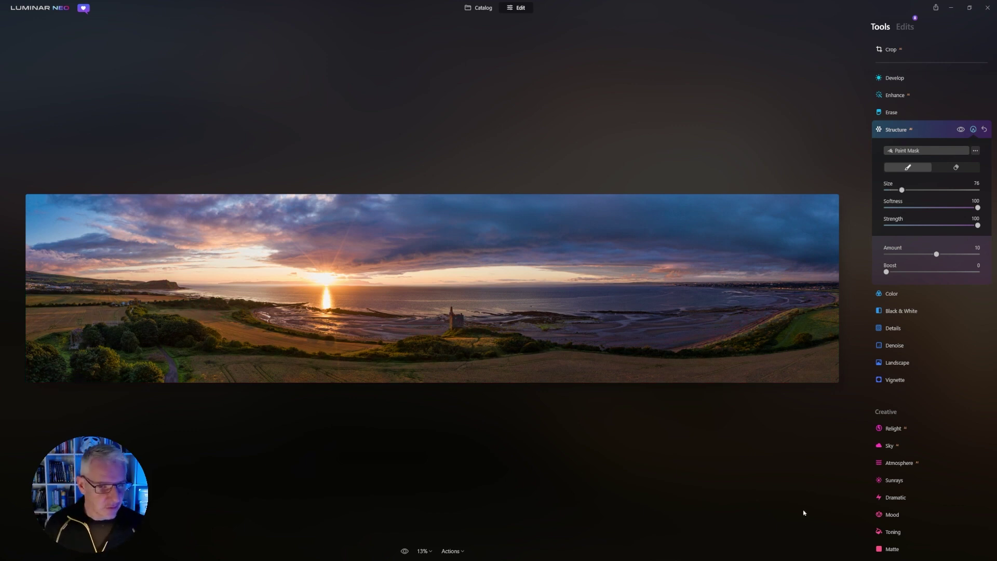
left_click(919, 130)
Add some Accent in the Enhance tool and collapse it again
left_click(897, 95)
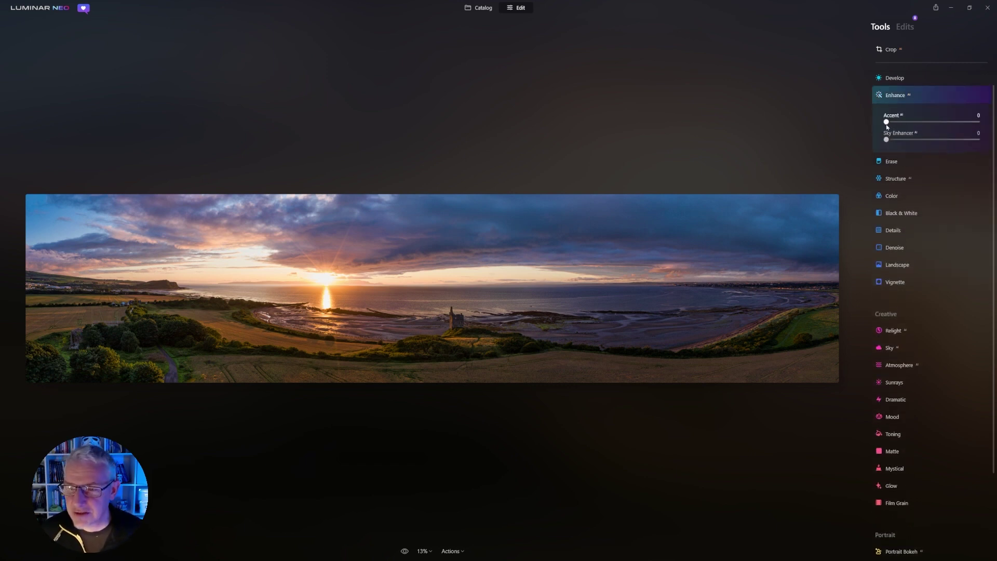
left_click_drag(886, 122, 898, 123)
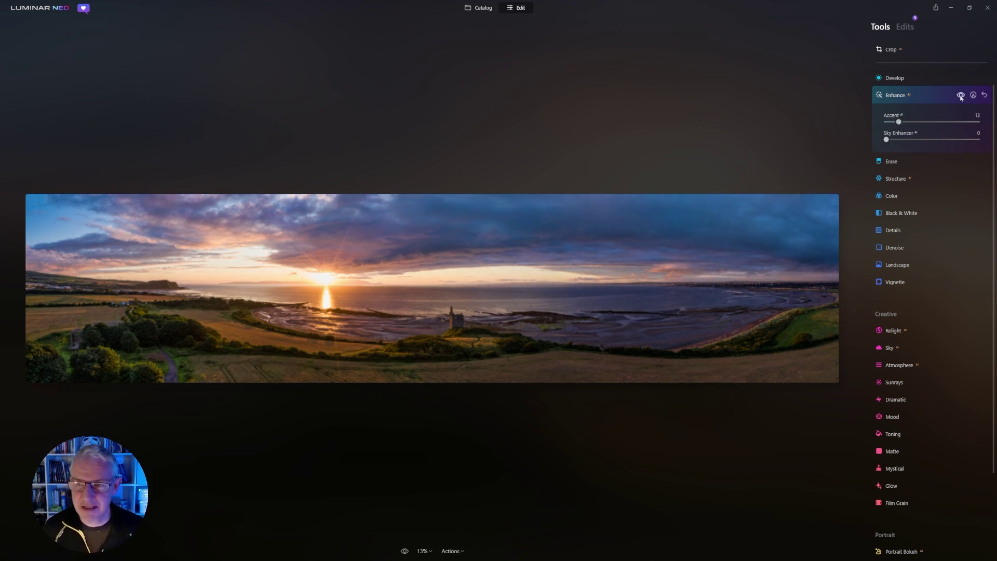
left_click(897, 100)
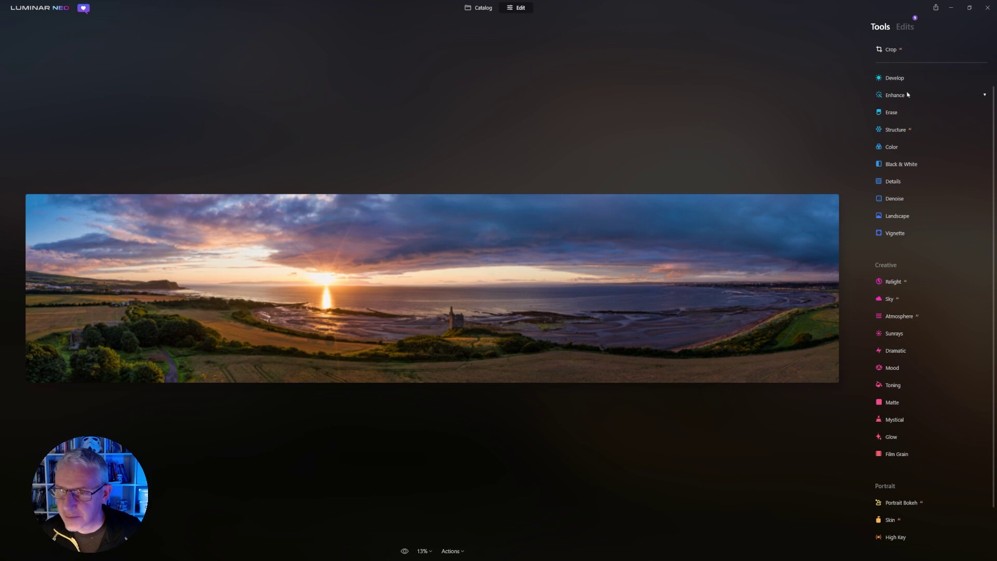
Raise Develop Highlights to 6 and start a painted mask over the castle foreground
left_click(895, 78)
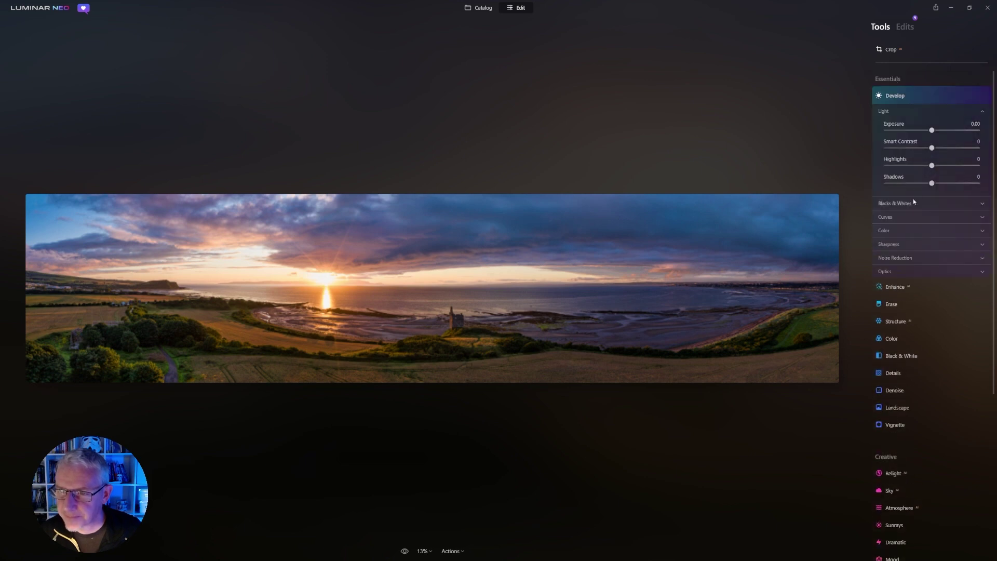
left_click_drag(933, 169, 935, 168)
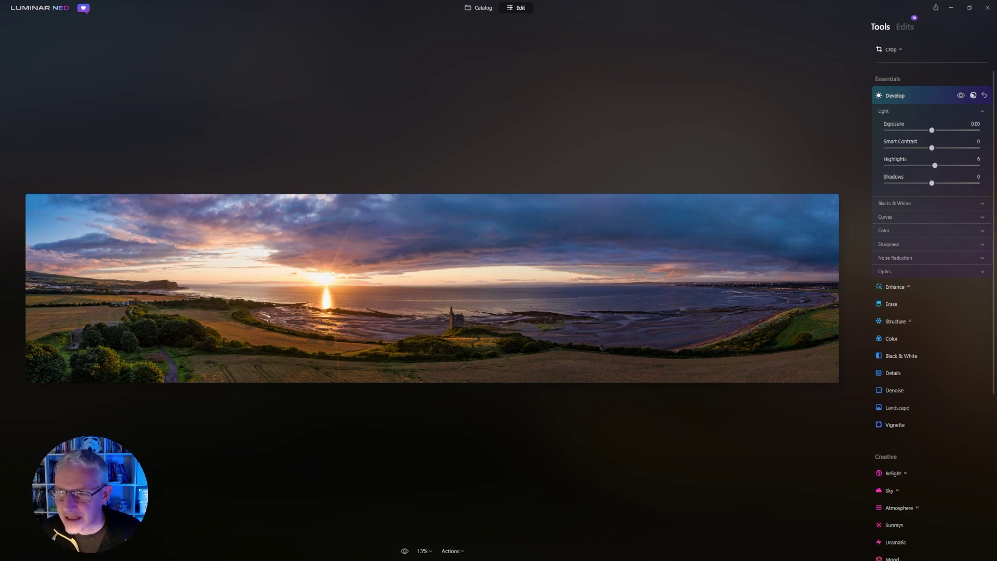
left_click(973, 95)
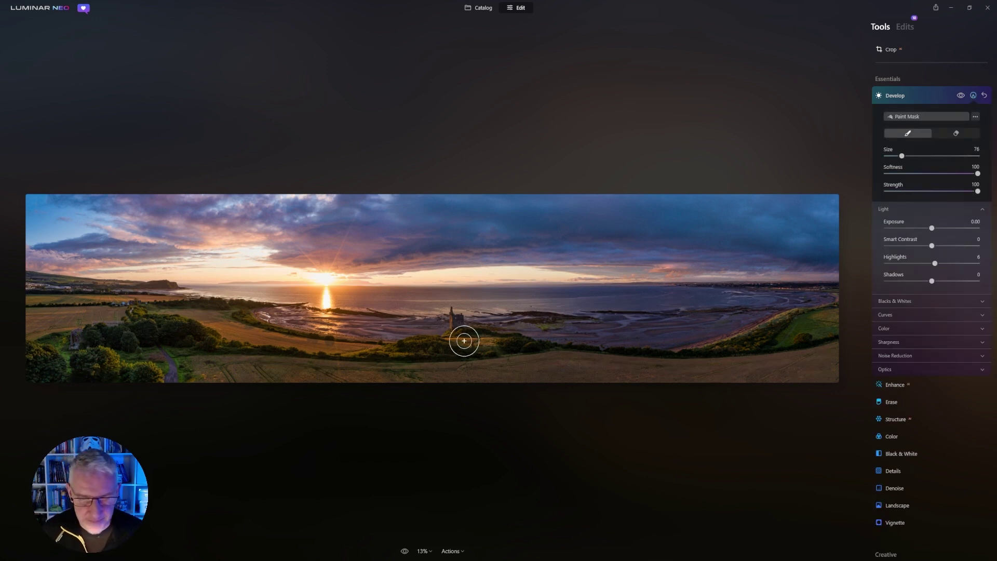
key("bracketleft")
key("bracketleft")
key("bracketleft")
key("bracketleft")
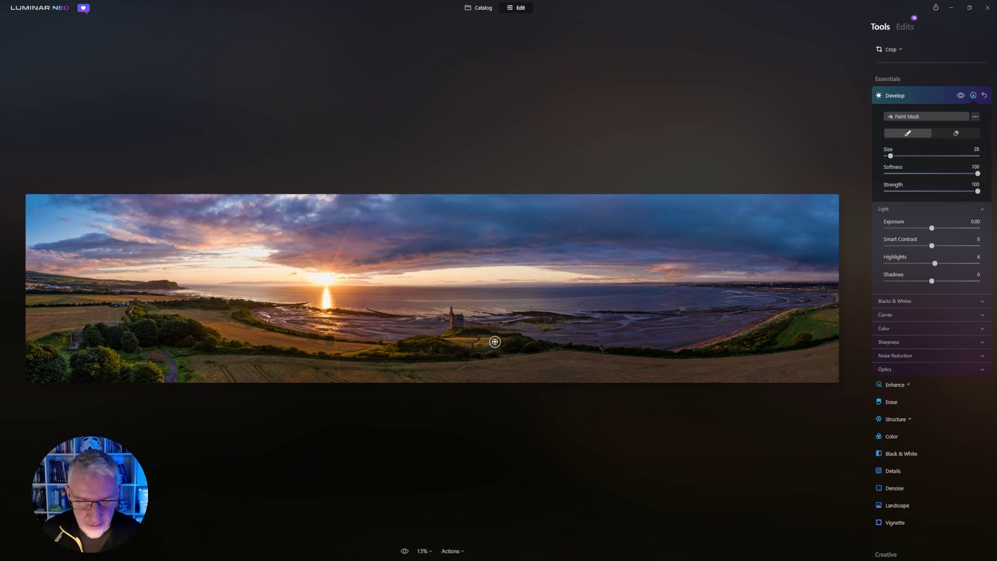
mouse_move(496, 342)
left_mouse_down()
mouse_move(447, 338)
mouse_move(491, 347)
left_mouse_up()
Enlarge the brush to 40, paint more fields into the mask, and collapse Develop
key("bracketright")
mouse_move(382, 347)
left_mouse_down()
mouse_move(295, 345)
mouse_move(203, 321)
mouse_move(281, 343)
mouse_move(242, 324)
mouse_move(281, 332)
left_mouse_up()
key("alt")
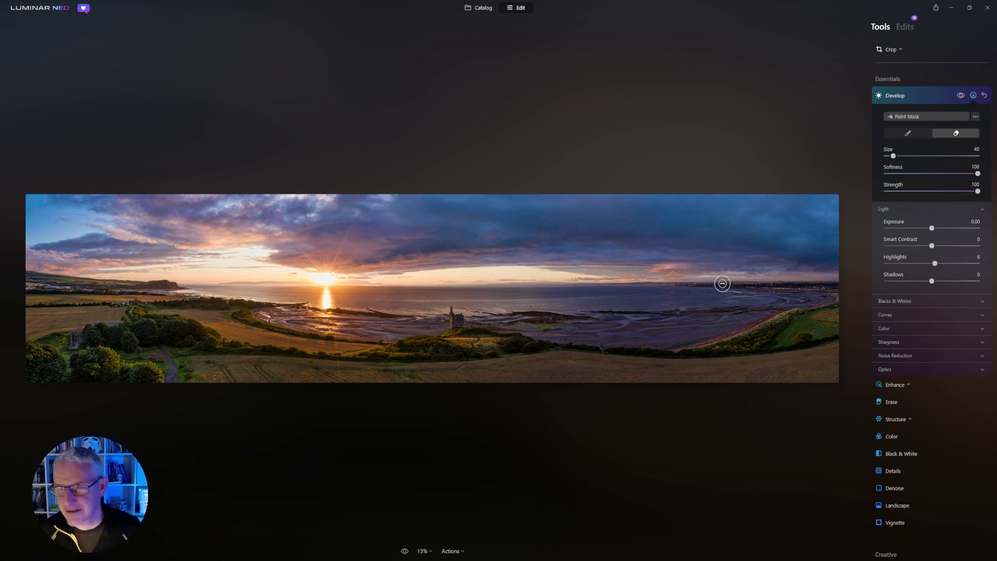
left_click(919, 95)
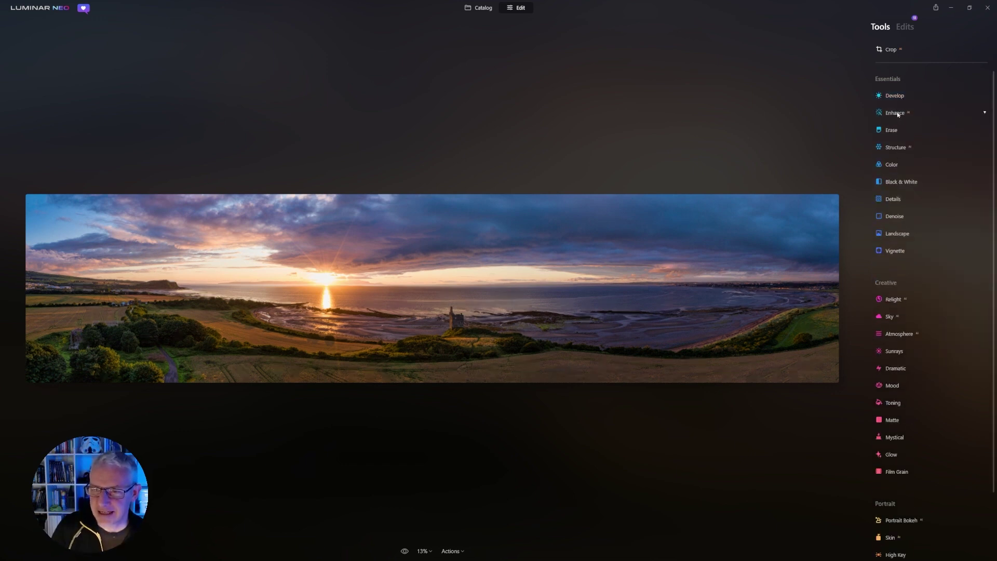
Raise Enhance Accent to 29, then toggle the Enhance effect off and on to compare
left_click(898, 114)
left_click_drag(887, 140, 914, 140)
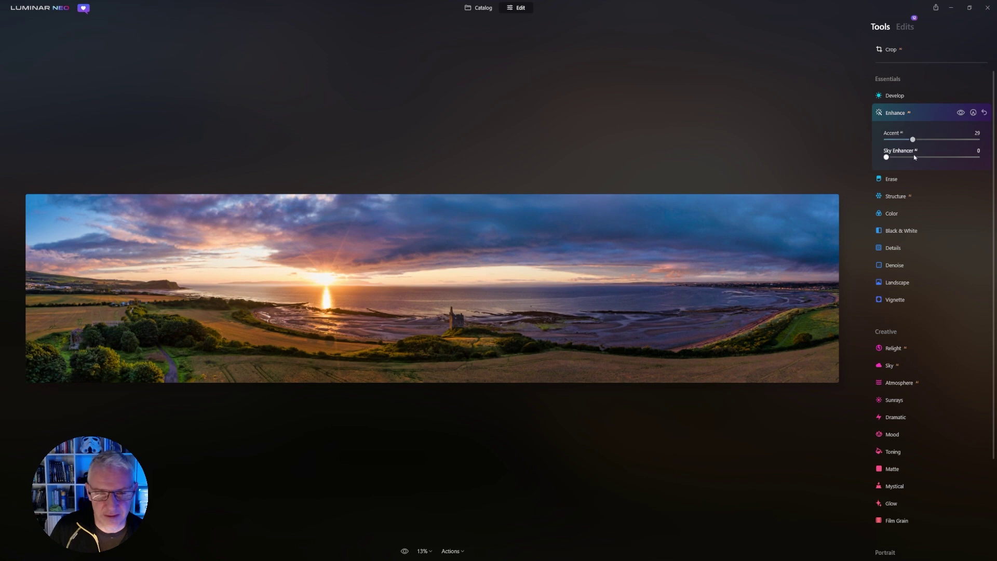
left_click(961, 114)
left_click(961, 114)
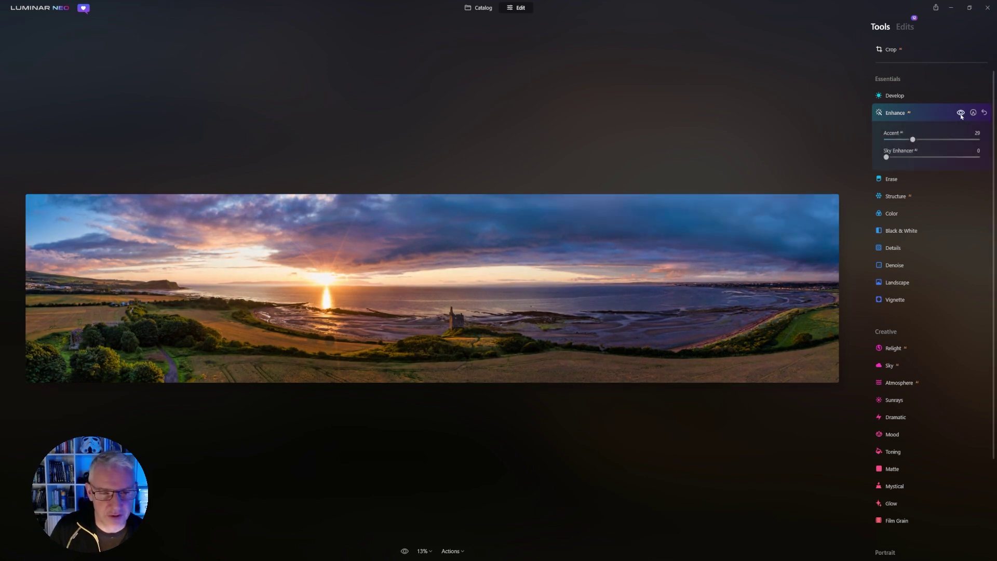
left_click(961, 113)
left_click(961, 113)
left_click(961, 113)
left_click(961, 113)
left_click(961, 113)
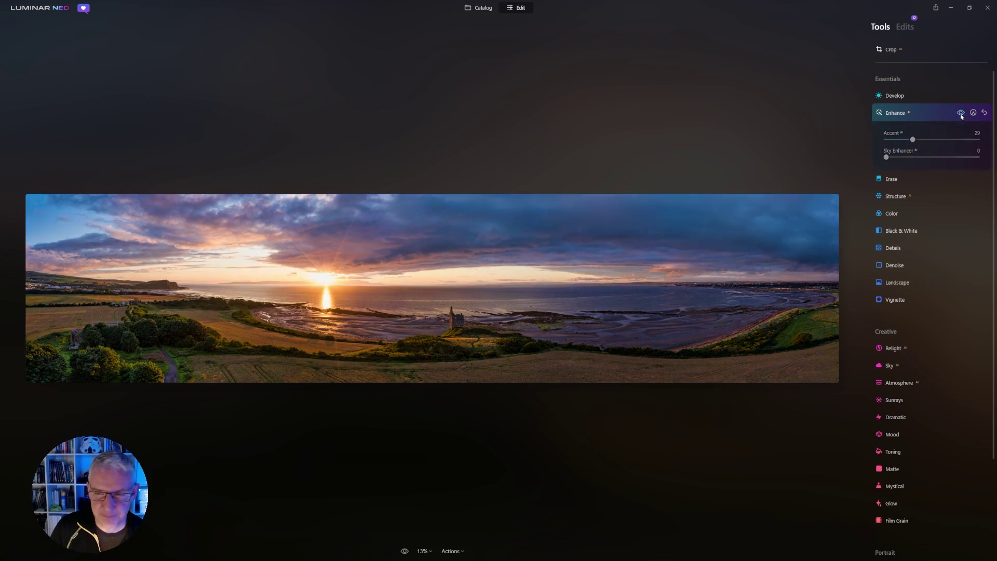
left_click(961, 114)
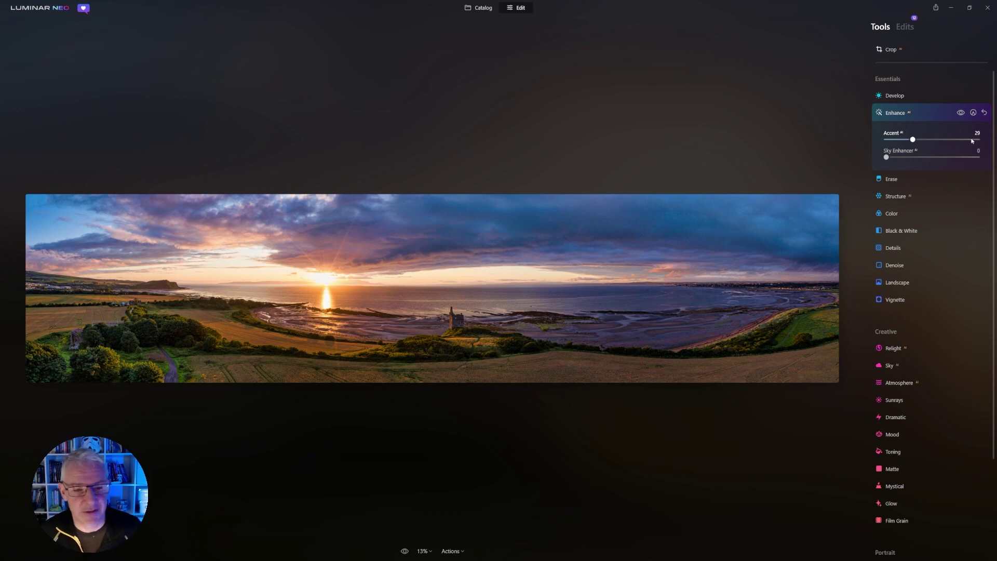
Start a Paint Mask for Enhance and paint it across the sky with an enlarged brush
left_click(974, 112)
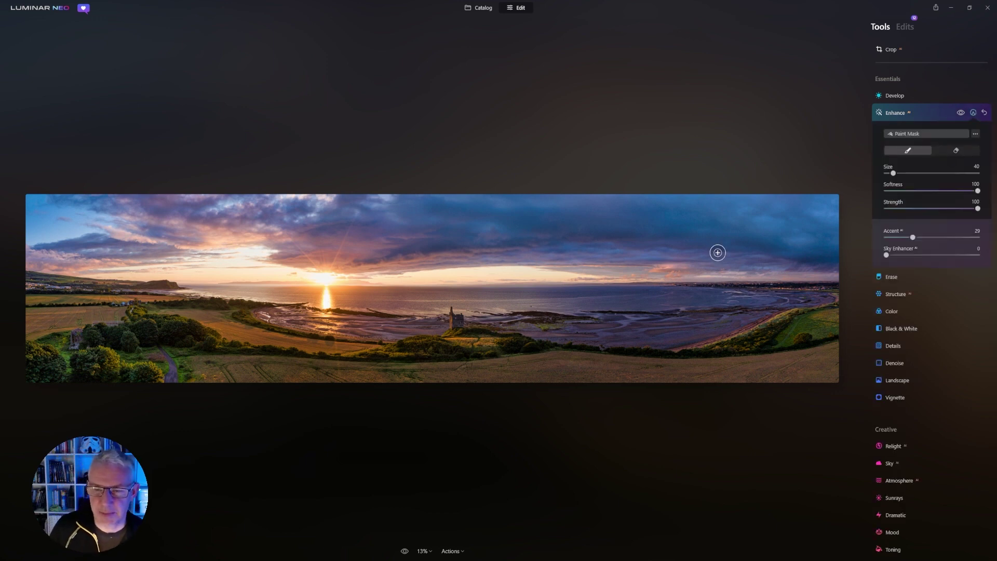
key("bracketright")
key("bracketright")
key("bracketright")
key("bracketright")
key("bracketright")
key("bracketright")
key("bracketright")
key("bracketright")
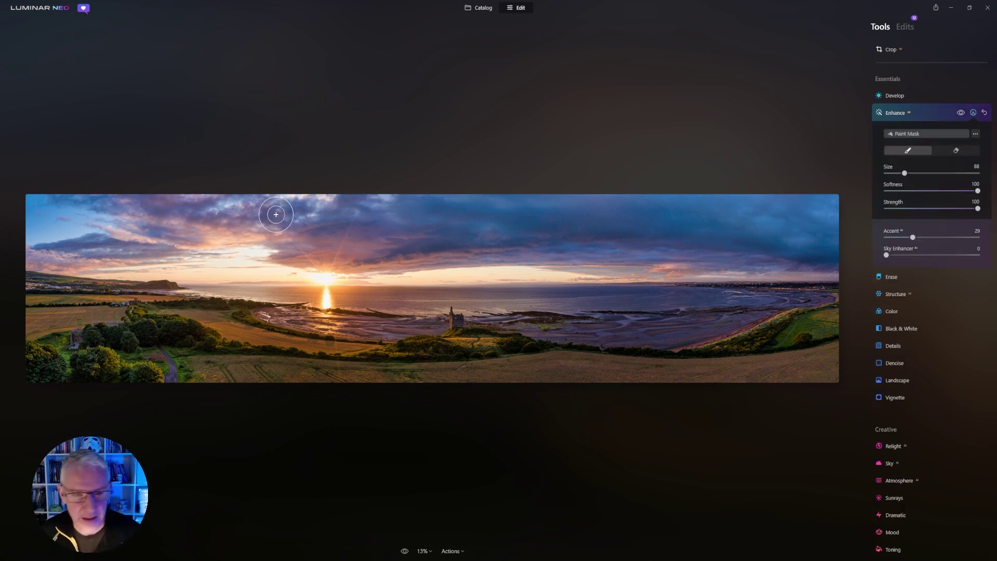
left_click_drag(56, 202, 231, 236)
key("bracketright")
left_click_drag(36, 249, 559, 257)
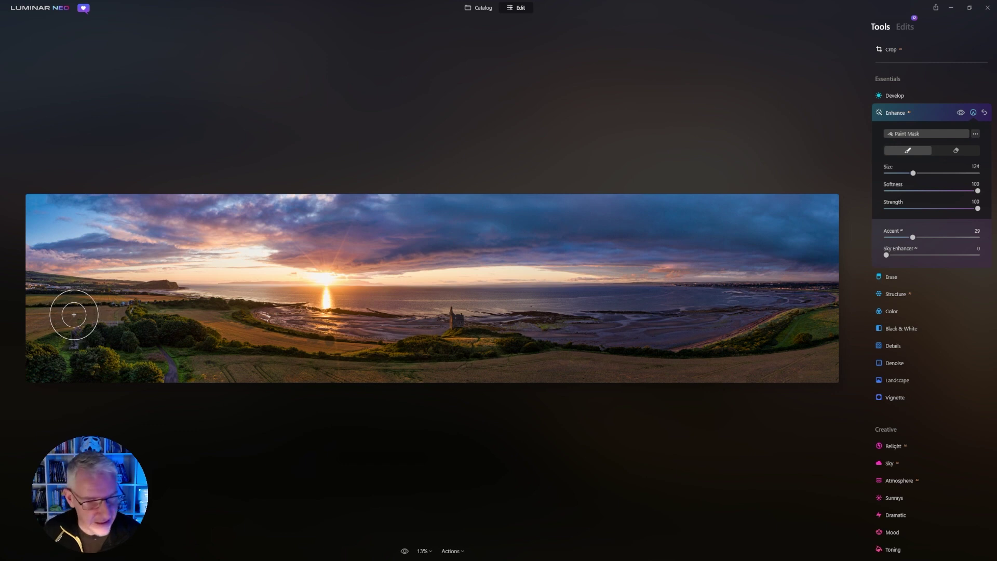
Paint the Enhance mask over the left foreground and castle, shrinking the brush to 64, then 16
key("bracketleft")
key("bracketleft")
key("bracketleft")
key("bracketleft")
mouse_move(28, 301)
left_mouse_down()
mouse_move(144, 303)
mouse_move(63, 320)
mouse_move(189, 311)
mouse_move(274, 345)
mouse_move(380, 349)
mouse_move(207, 290)
mouse_move(228, 304)
left_mouse_up()
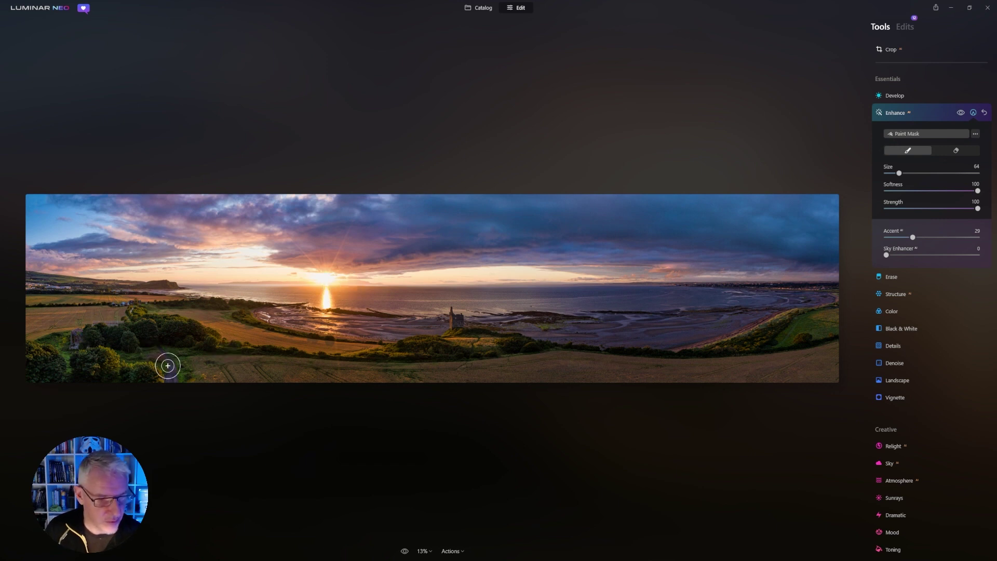
key("bracketleft")
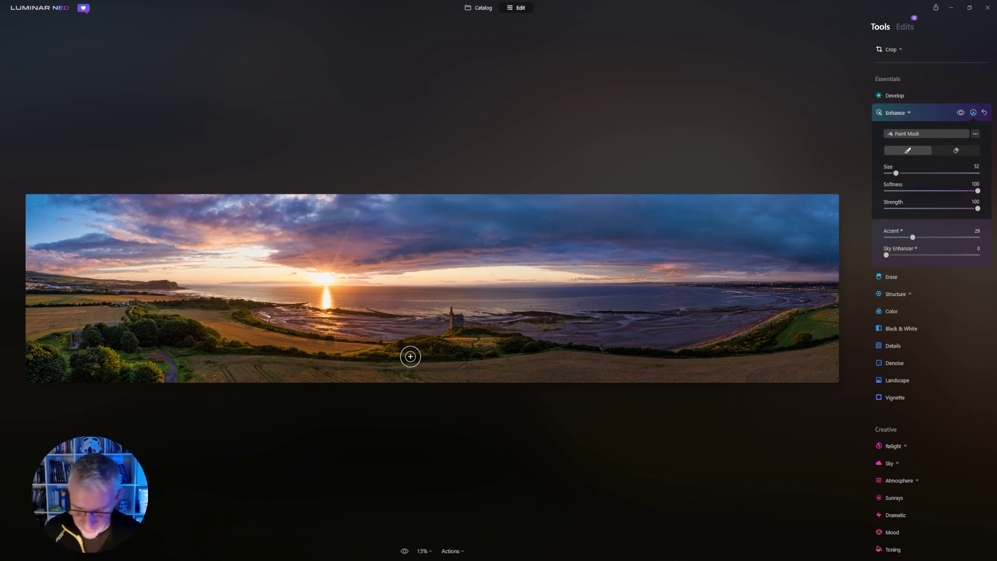
key("bracketleft")
key("bracketleft")
key("bracketleft")
key("bracketleft")
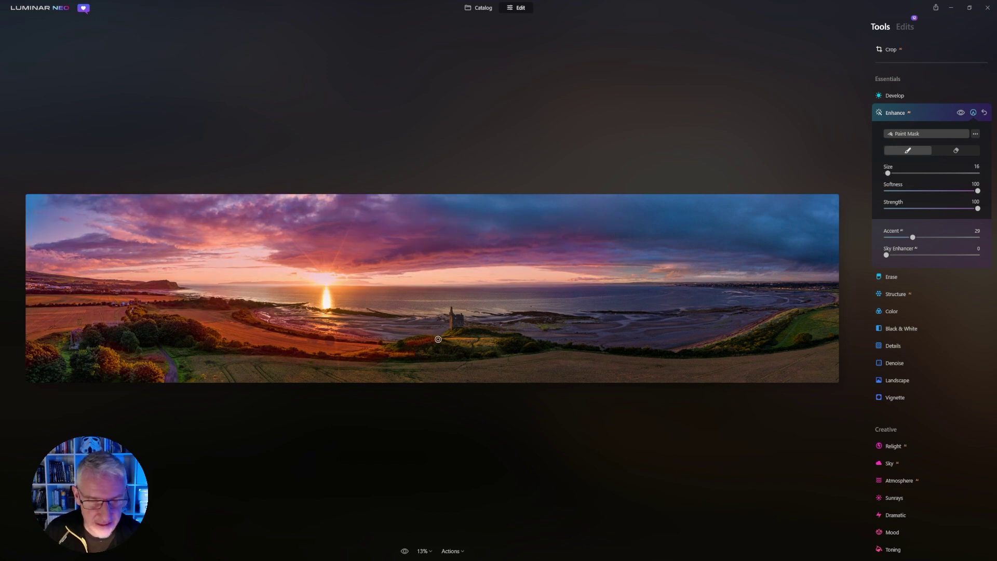
mouse_move(439, 340)
left_mouse_down()
mouse_move(408, 340)
mouse_move(439, 341)
left_mouse_up()
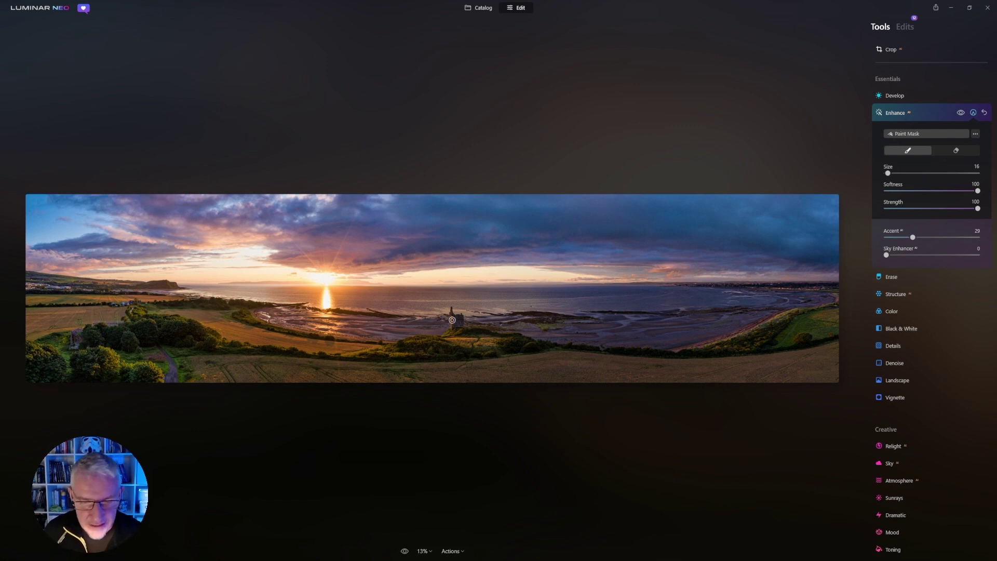
left_click_drag(451, 316, 452, 329)
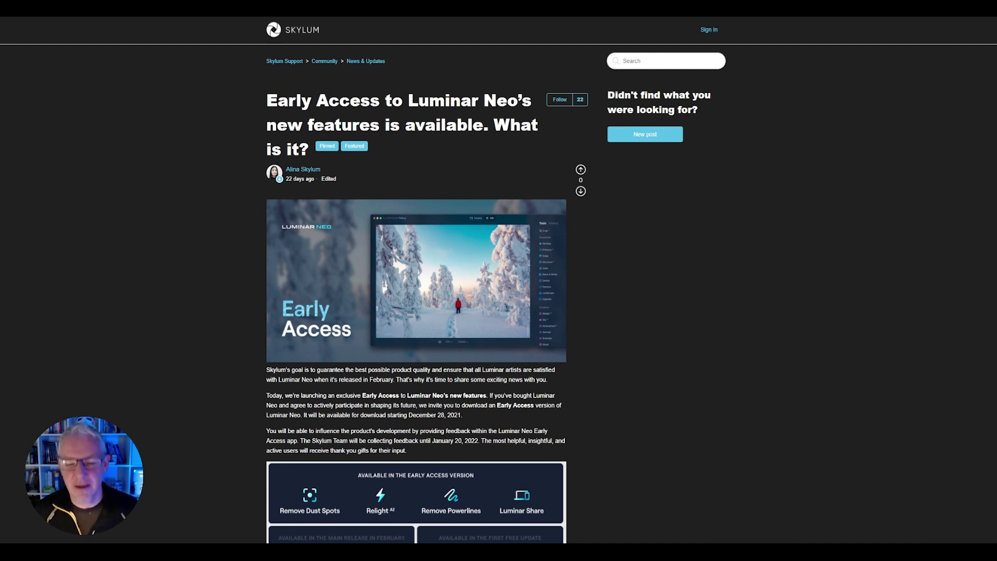
Scroll the support post down to the 'What is included in the Early Access version?' section
scroll(416, 280, "down", 5)
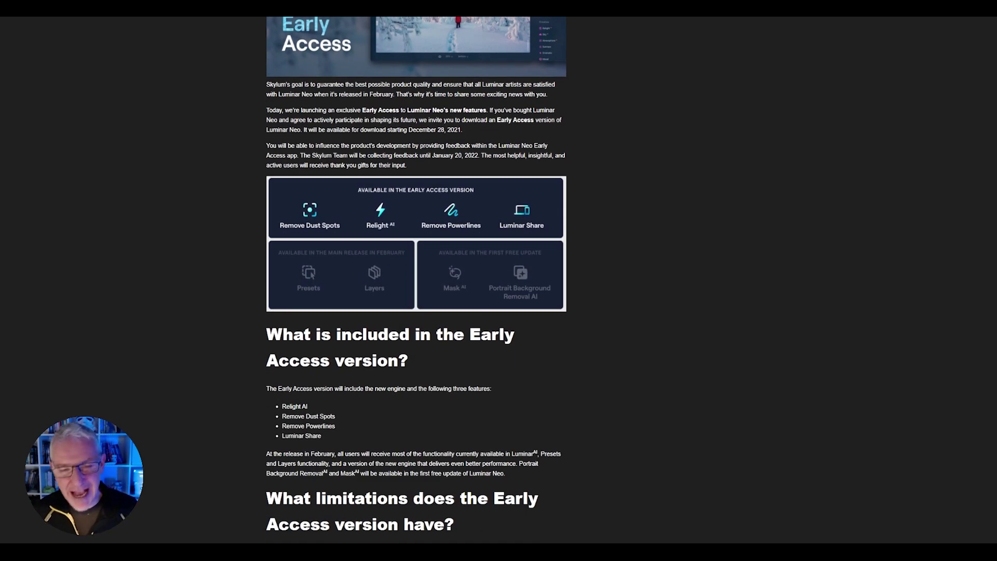
scroll(967, 124, "up", 5)
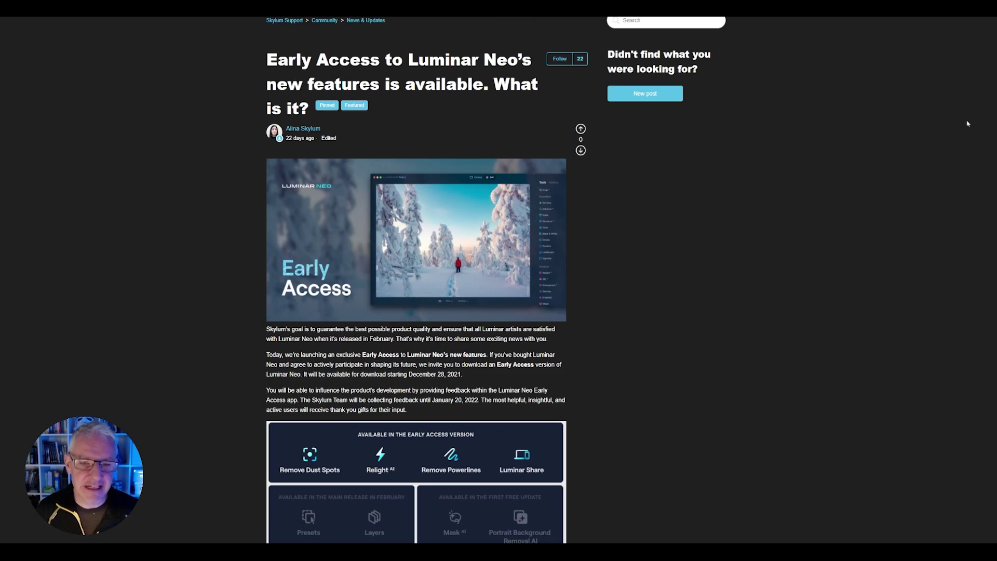
scroll(967, 124, "down", 4)
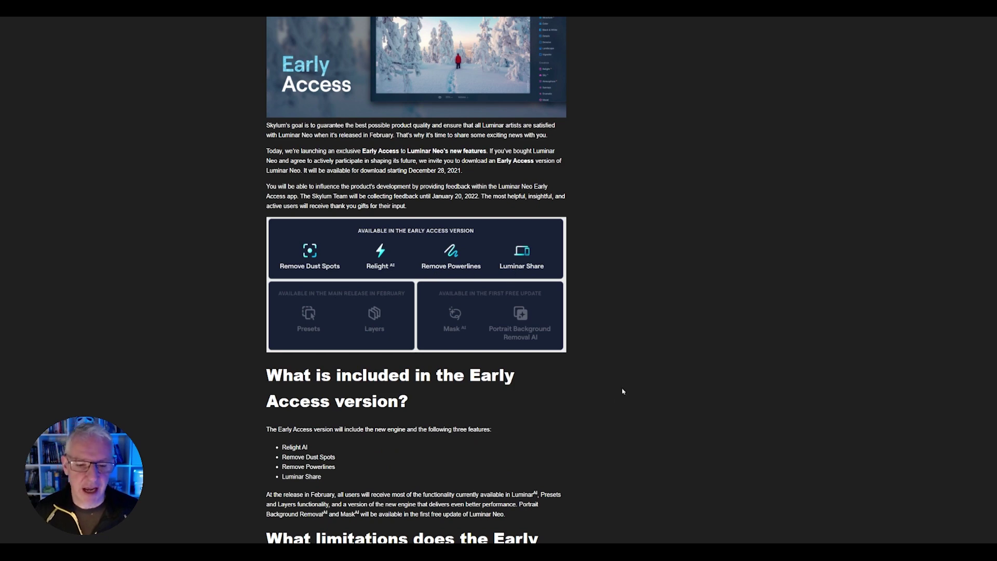
scroll(526, 352, "down", 2)
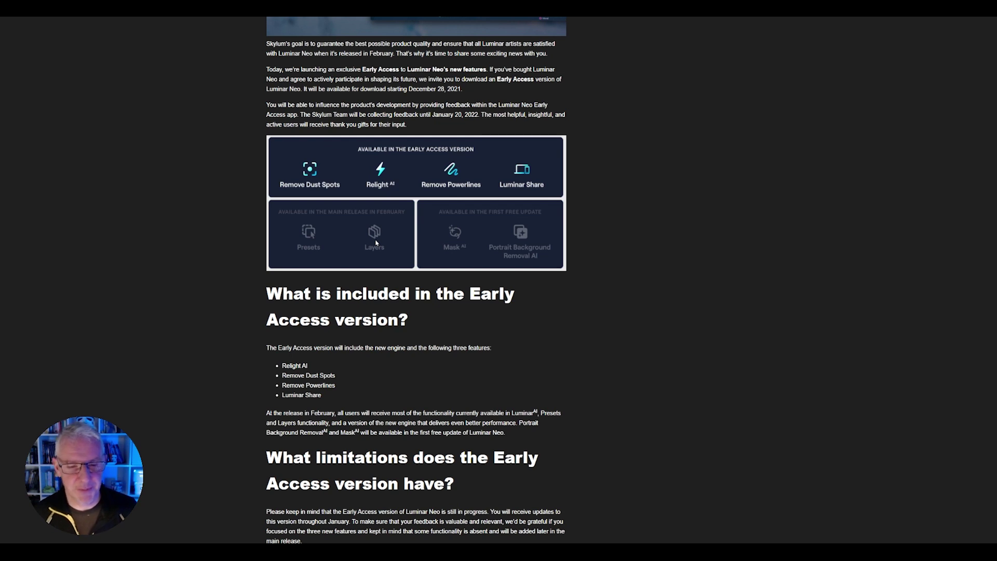
Scroll to the 'What limitations does the Early Access version have?' lists
scroll(377, 243, "down", 7)
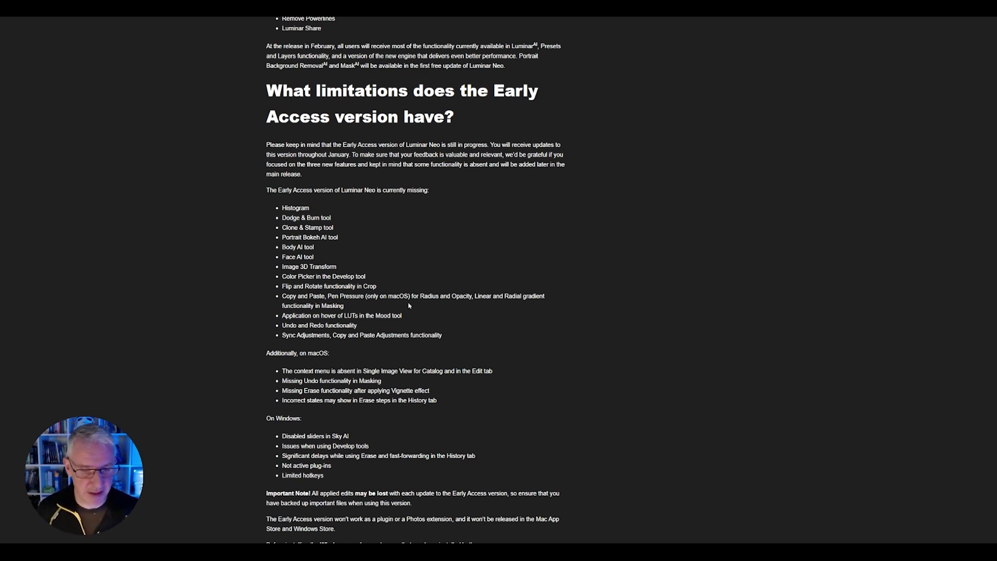
scroll(409, 306, "down", 3)
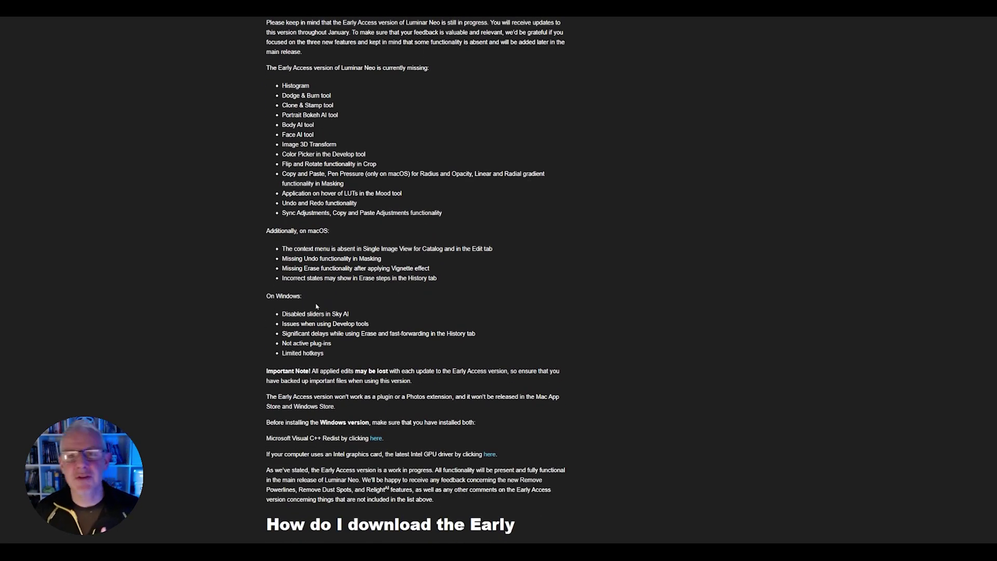